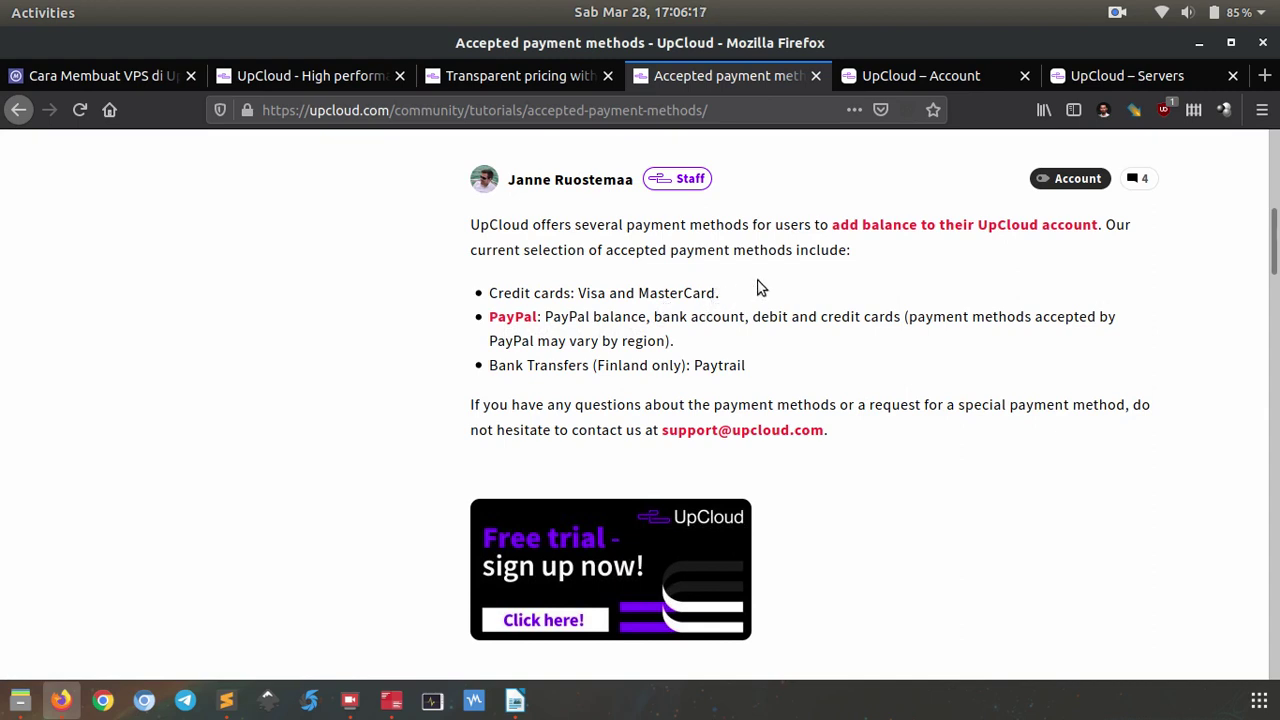
- Check the billing status of the UpCloud account and read the free trial restrictions
left_click(915, 80)
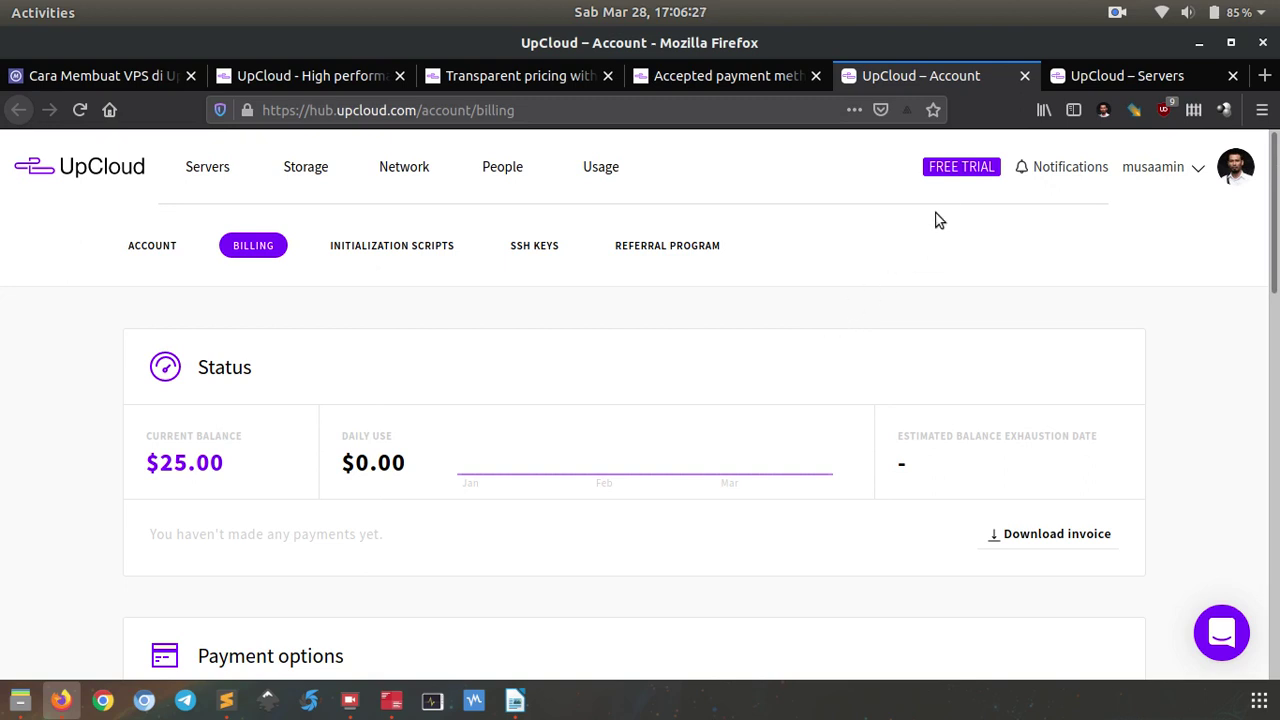
left_click(956, 174)
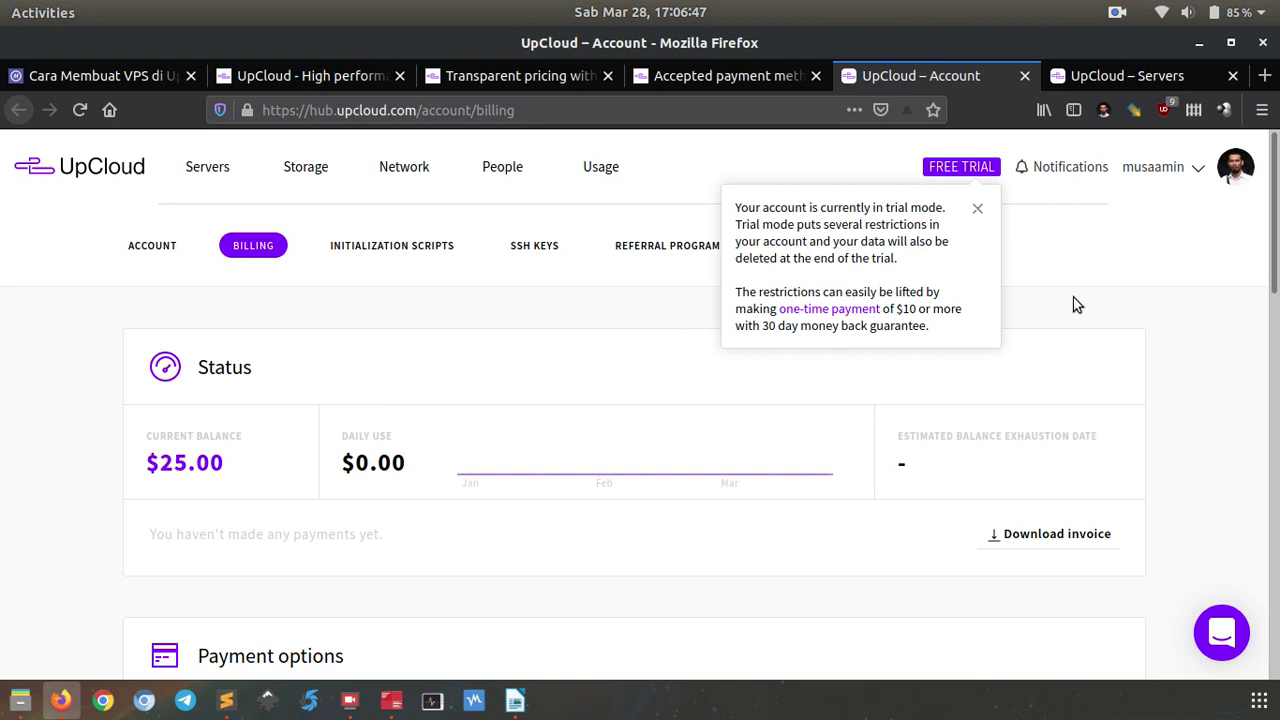
left_click(977, 208)
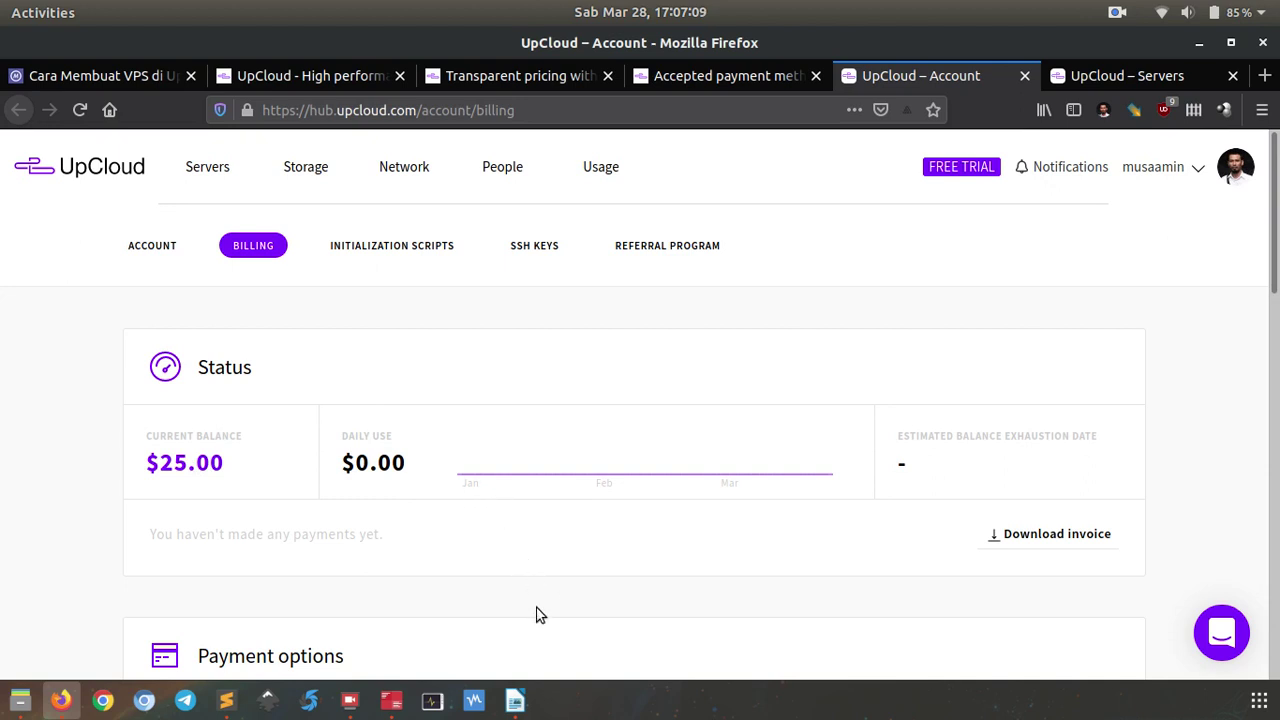
- Switch to LibreOffice Writer, open the UpCloud referral link to inspect the sign-up form, and return to the promo code in the document
left_click(516, 701)
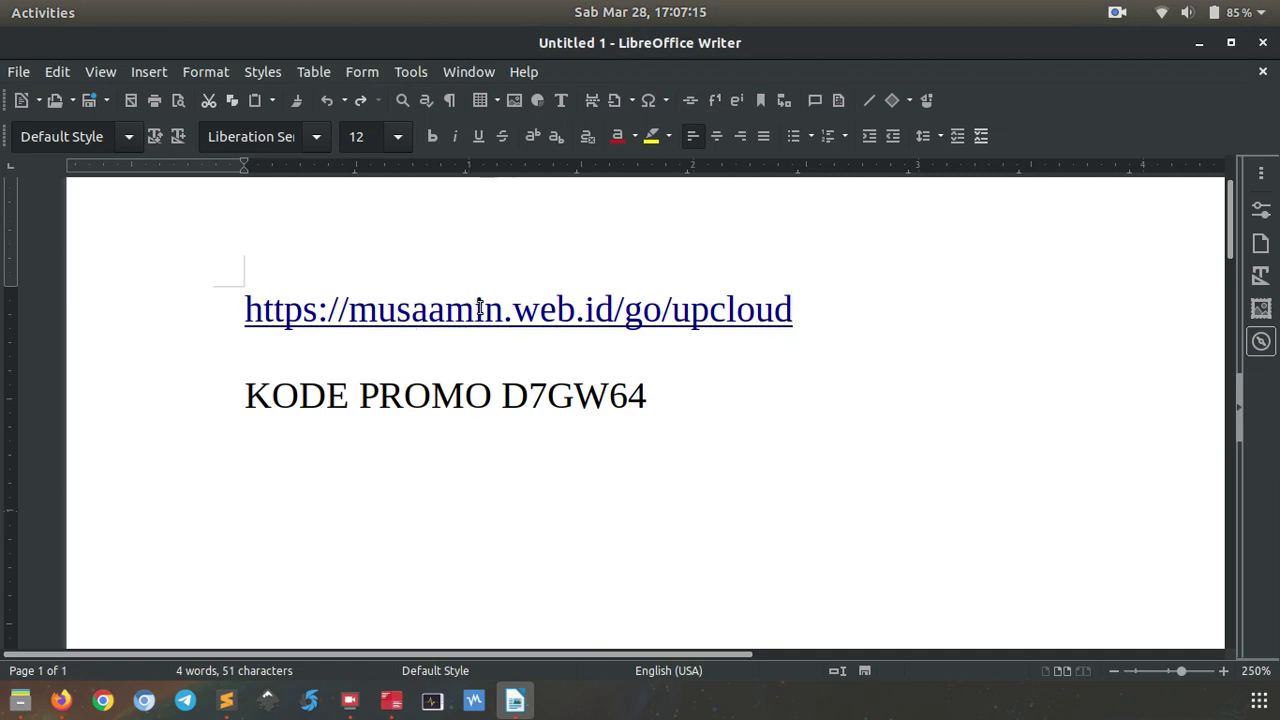
left_click(651, 318, "ctrl")
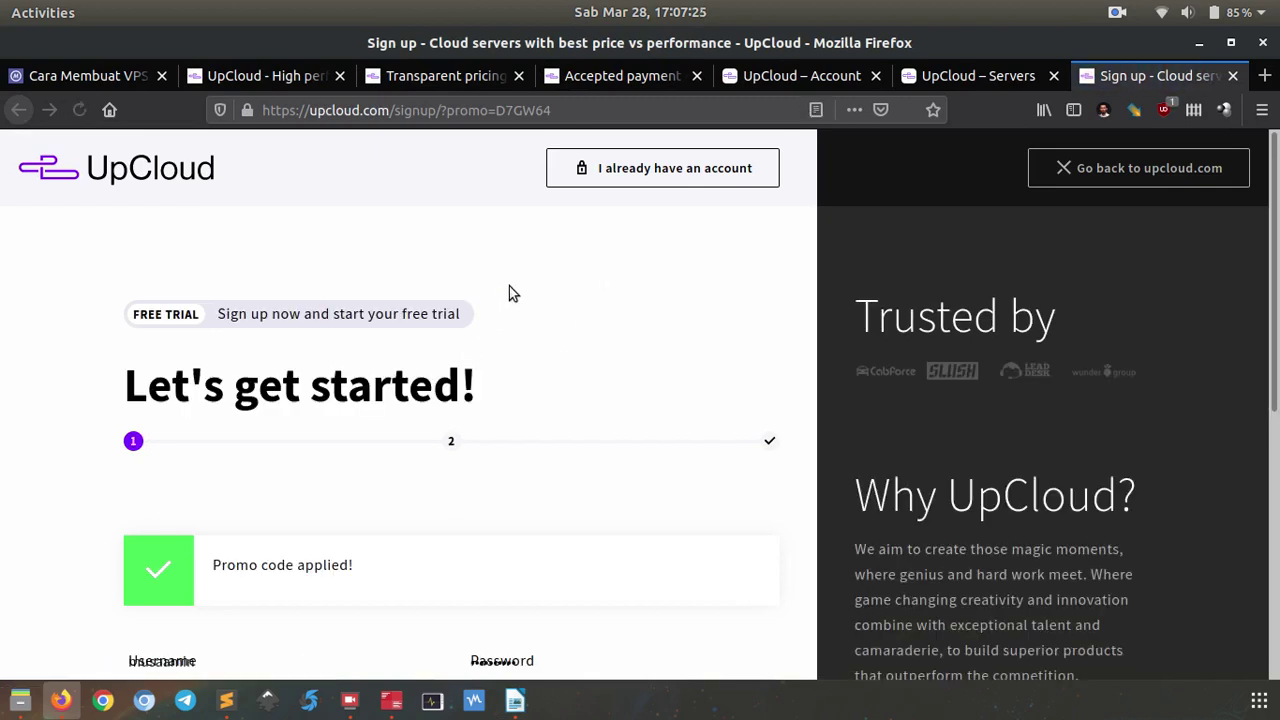
scroll(509, 293, "down", 6)
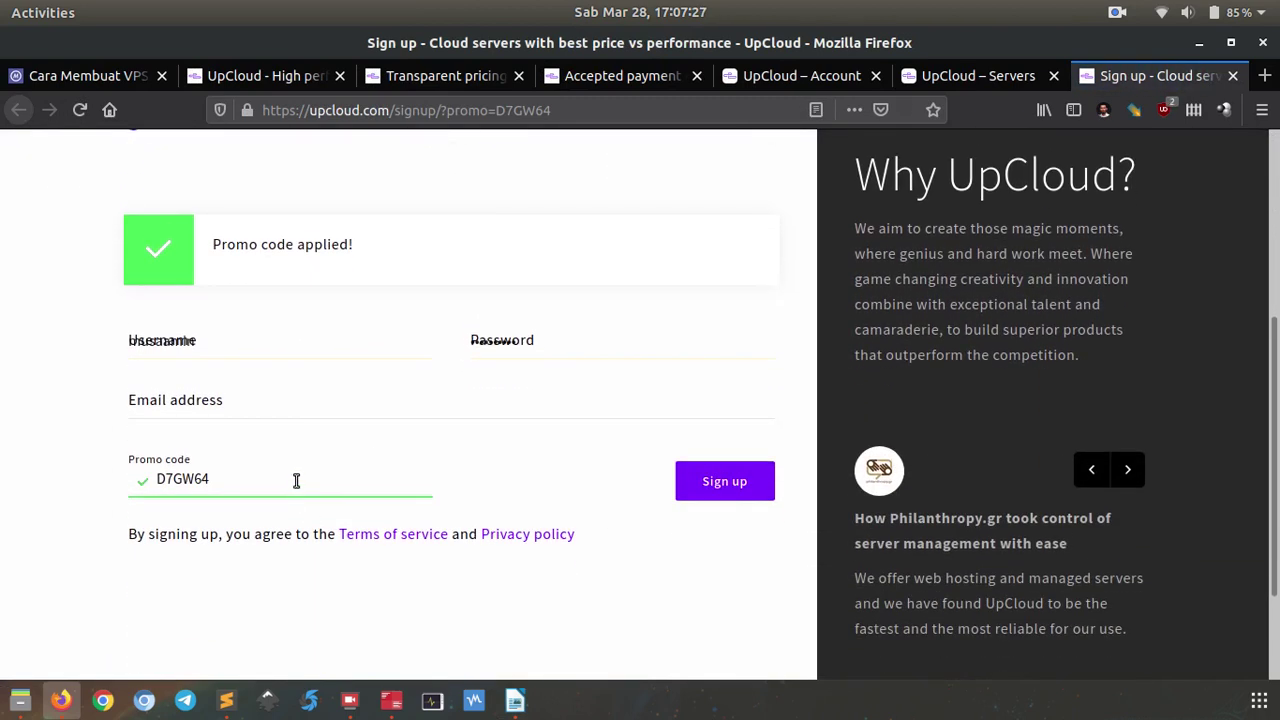
key("ctrl+w")
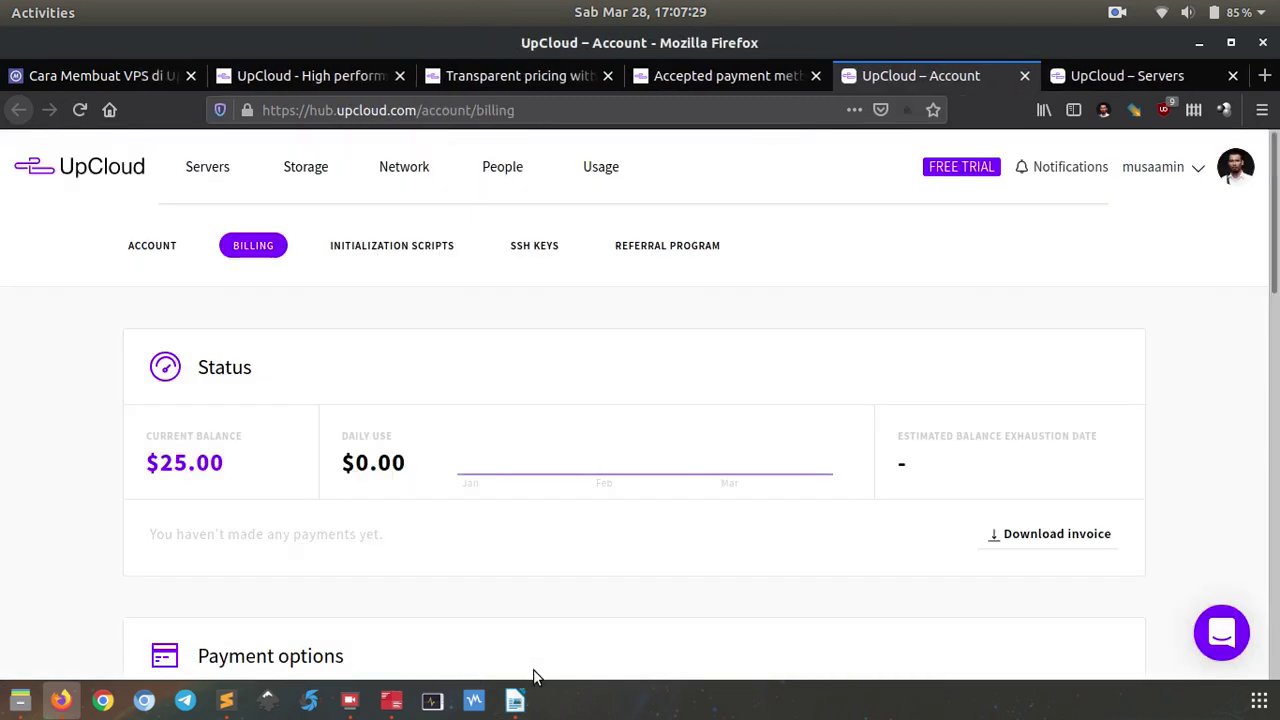
left_click(516, 699)
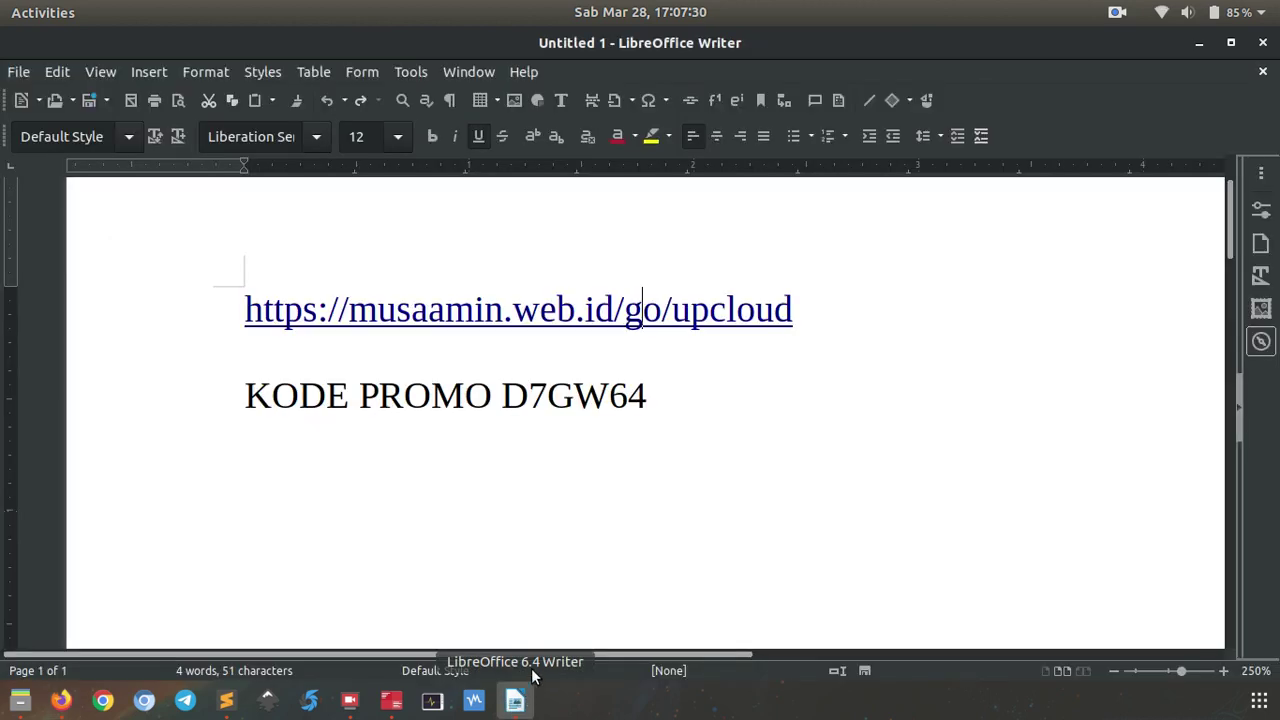
left_click(564, 399)
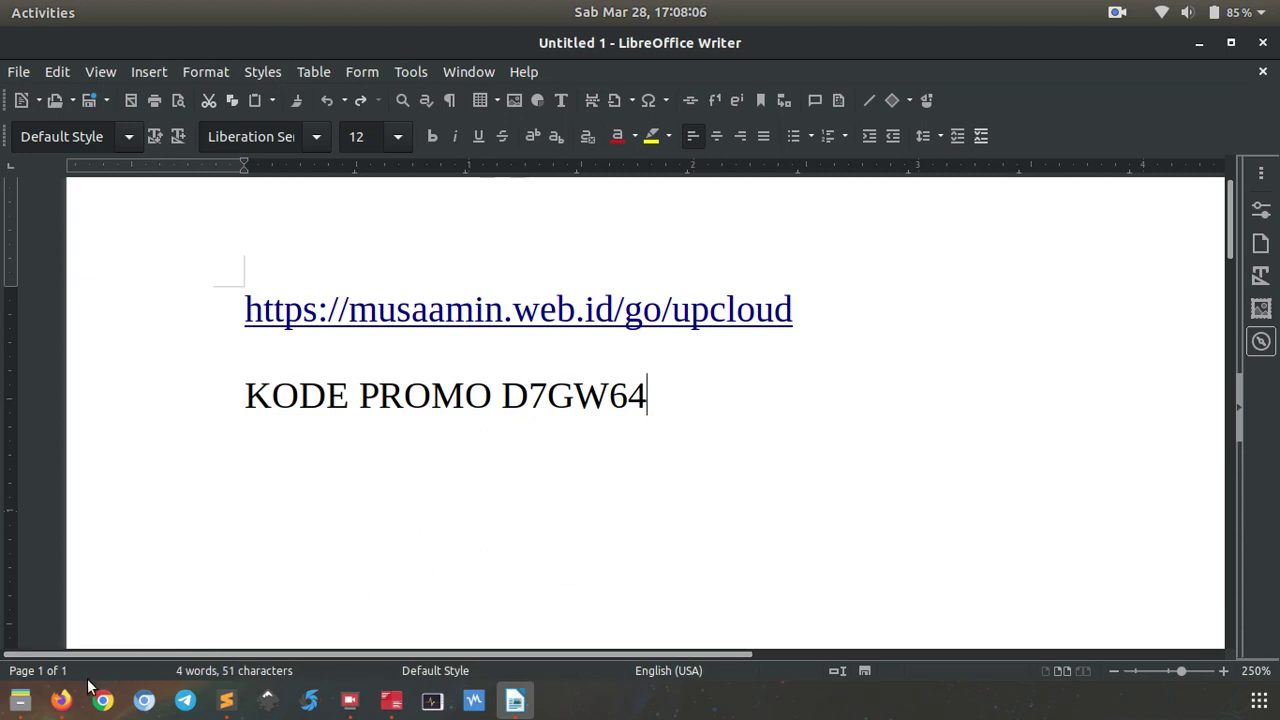
- Switch back to Firefox and start deploying a new server from the Servers page, located in SG-SIN1 (Singapore)
left_click(61, 699)
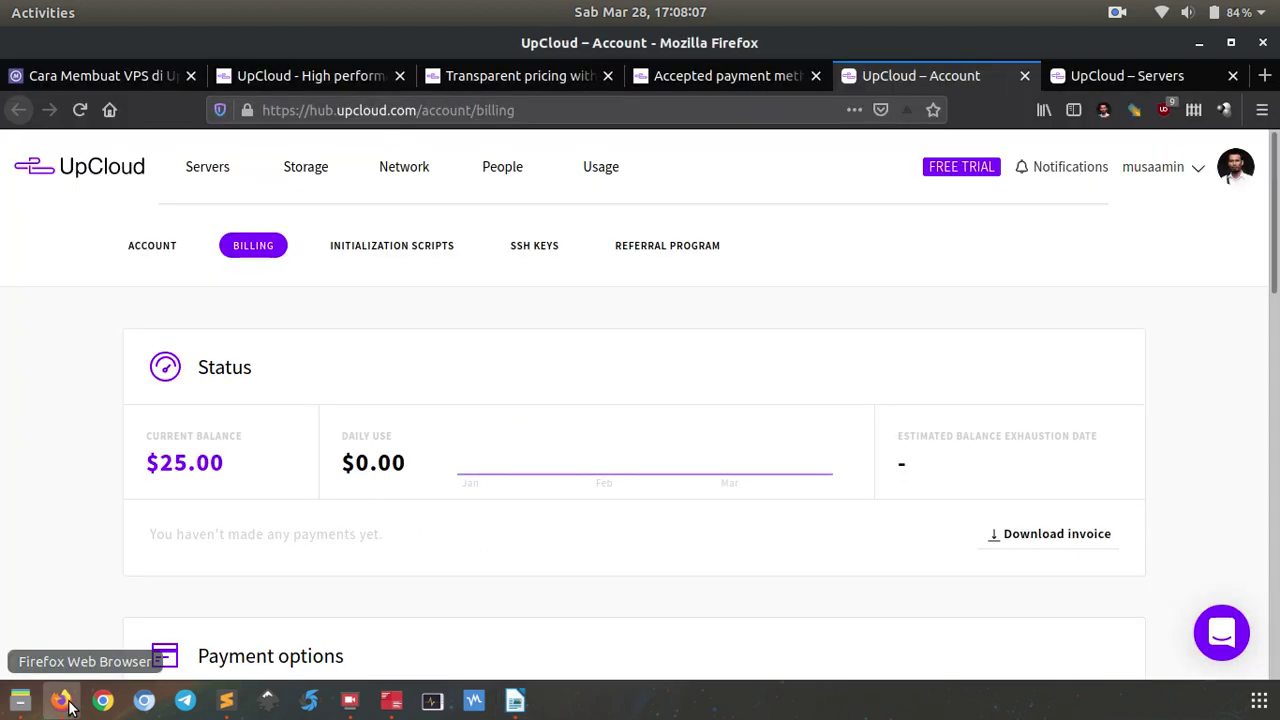
left_click(1098, 75)
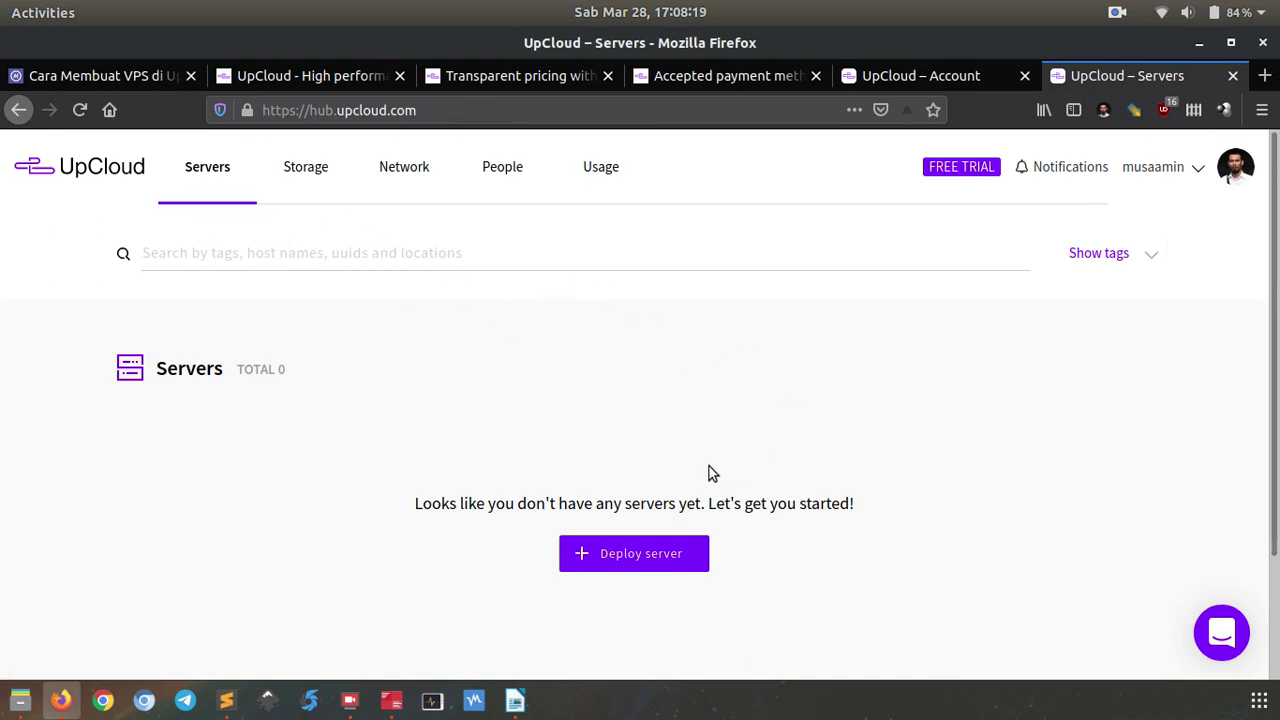
left_click(634, 556)
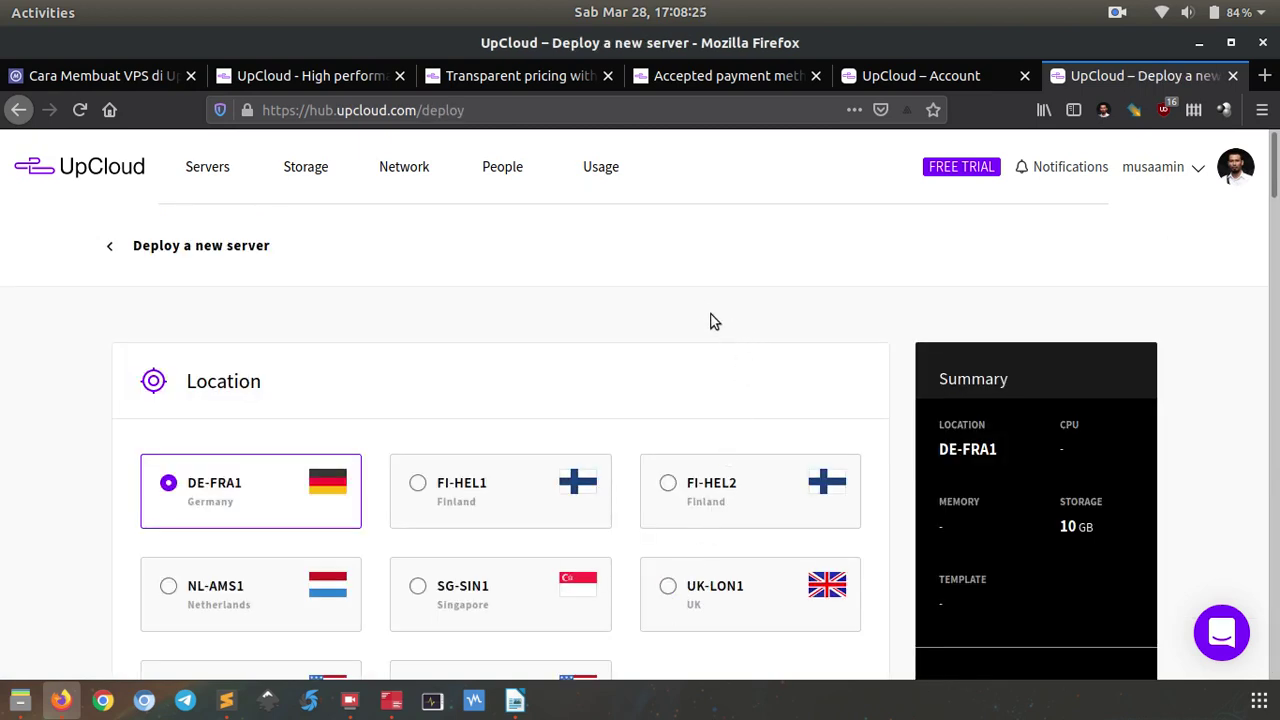
scroll(700, 305, "down", 1)
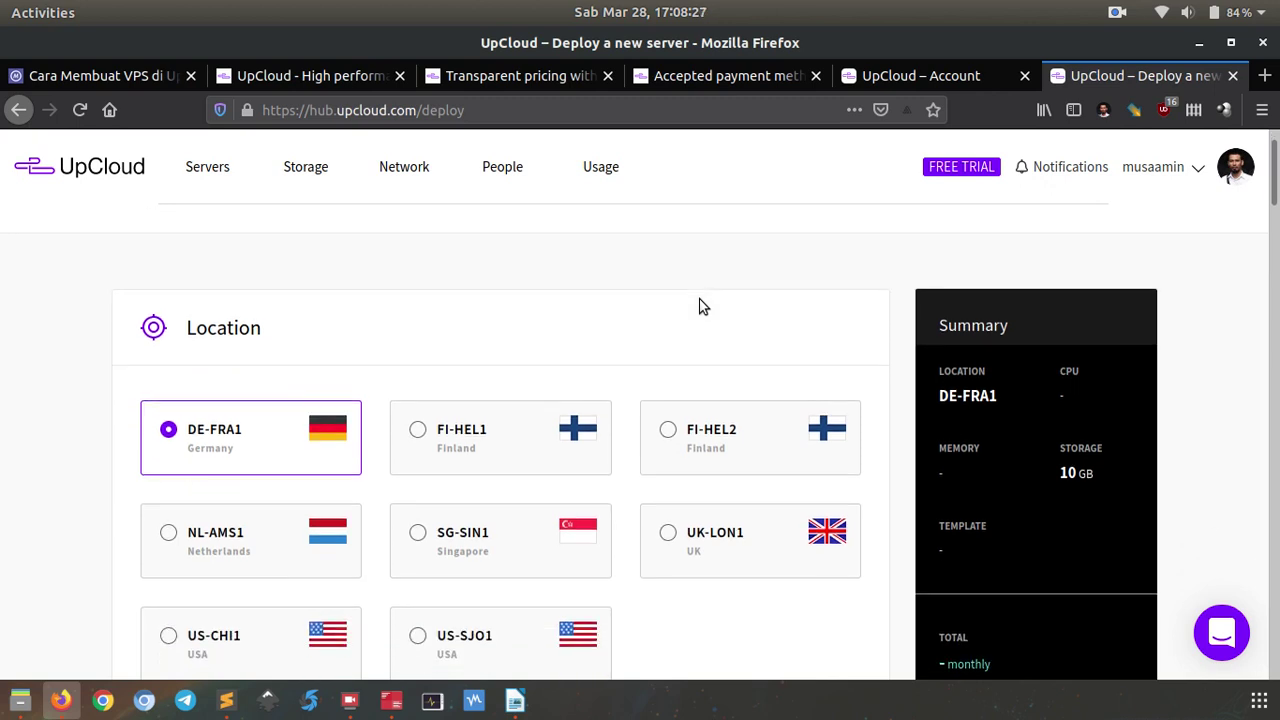
scroll(623, 314, "down", 1)
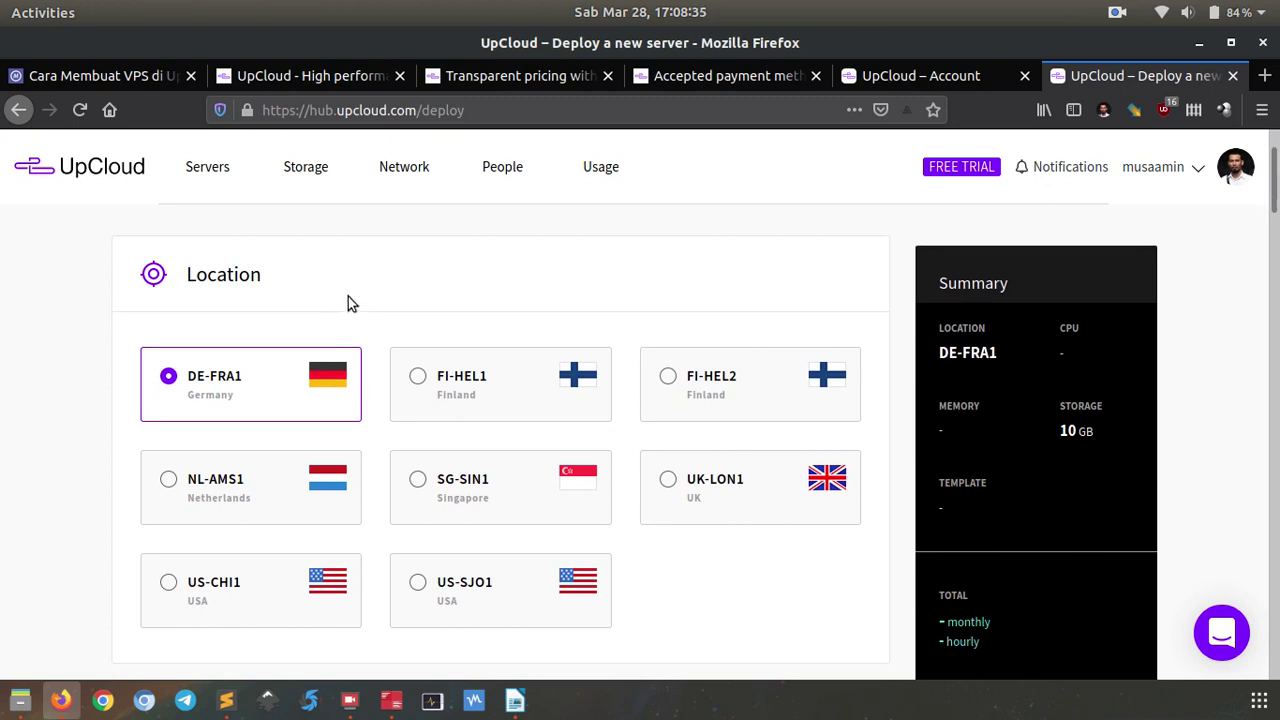
left_click(420, 490)
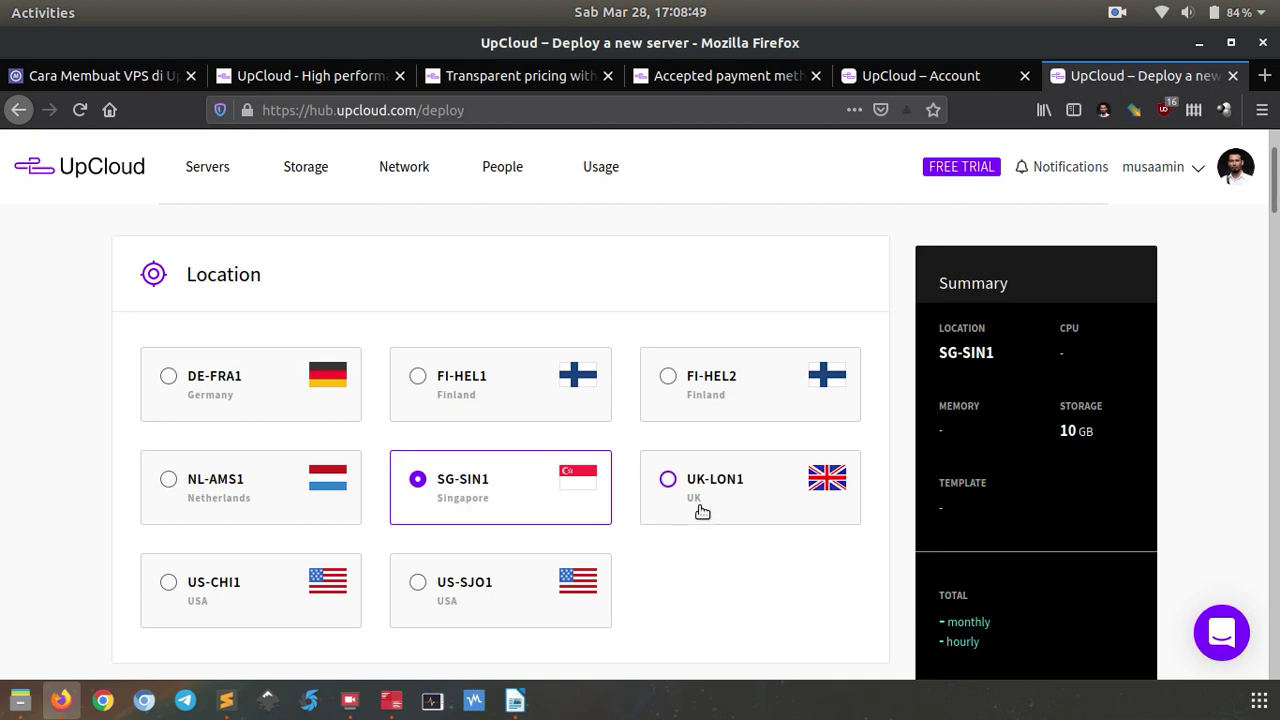
- Switch the server to the flexible plan and try to raise its memory
scroll(705, 508, "down", 1)
scroll(712, 507, "down", 5)
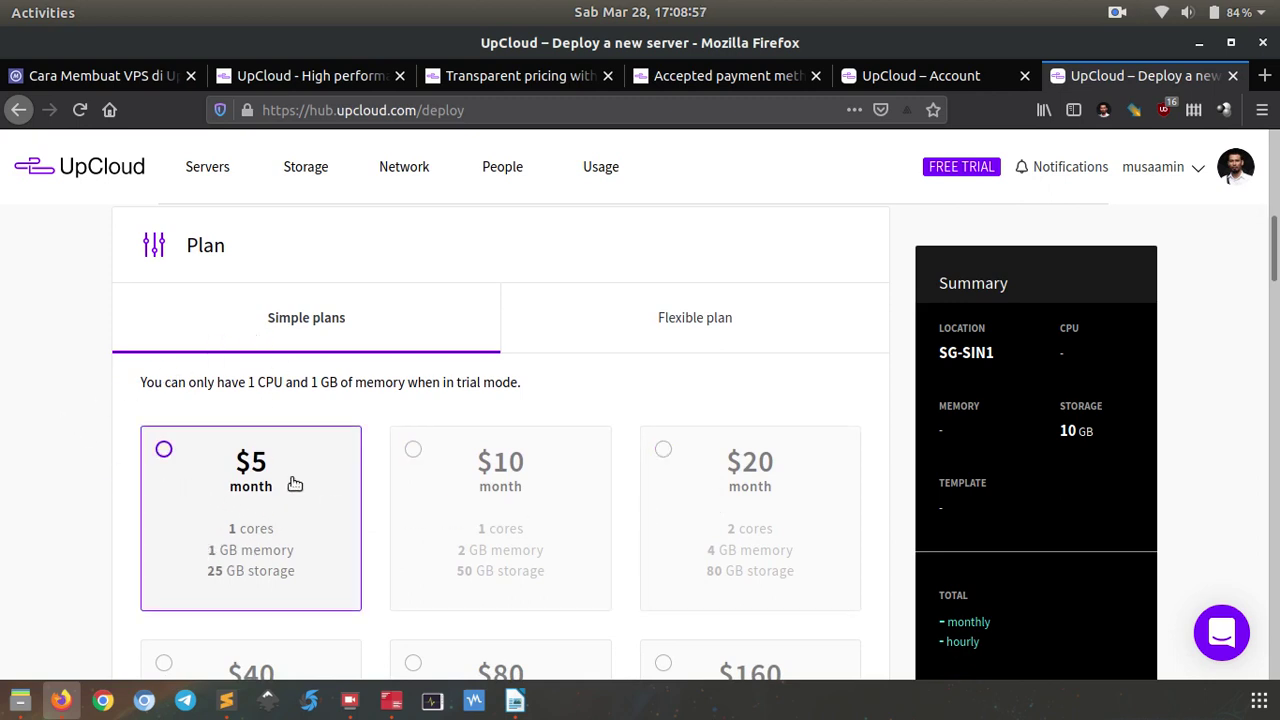
left_click(607, 332)
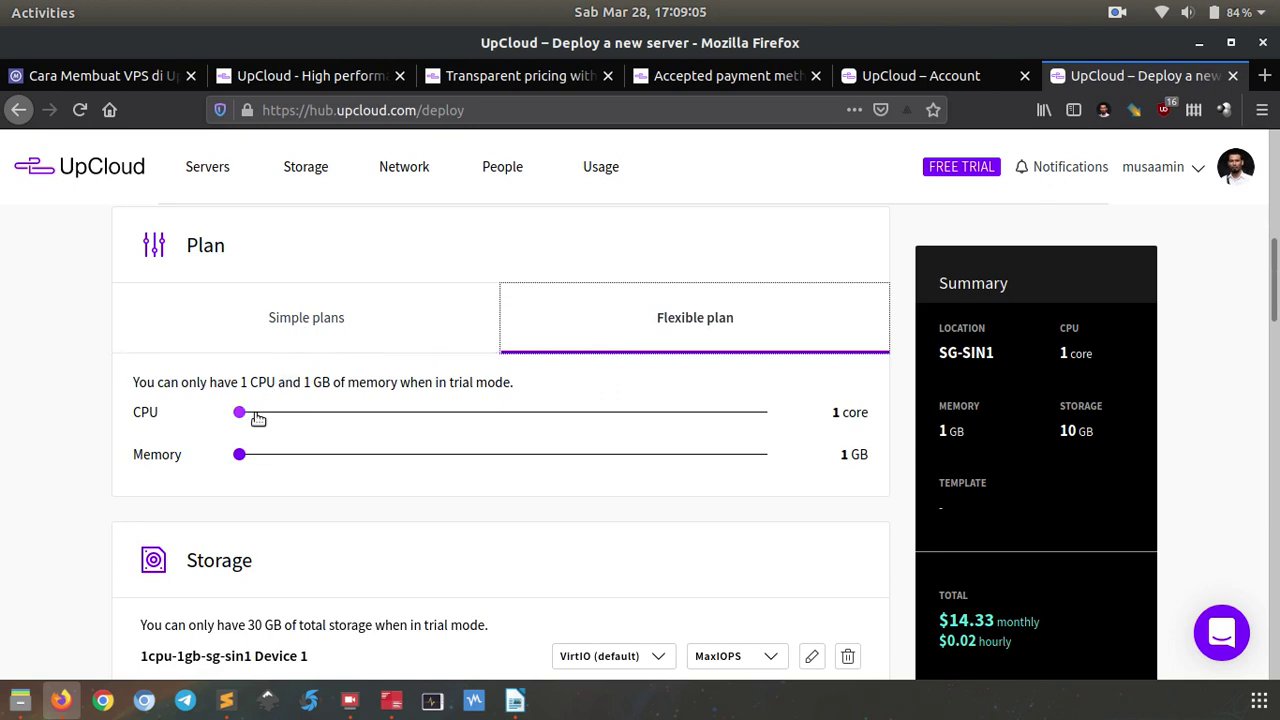
left_click(346, 460)
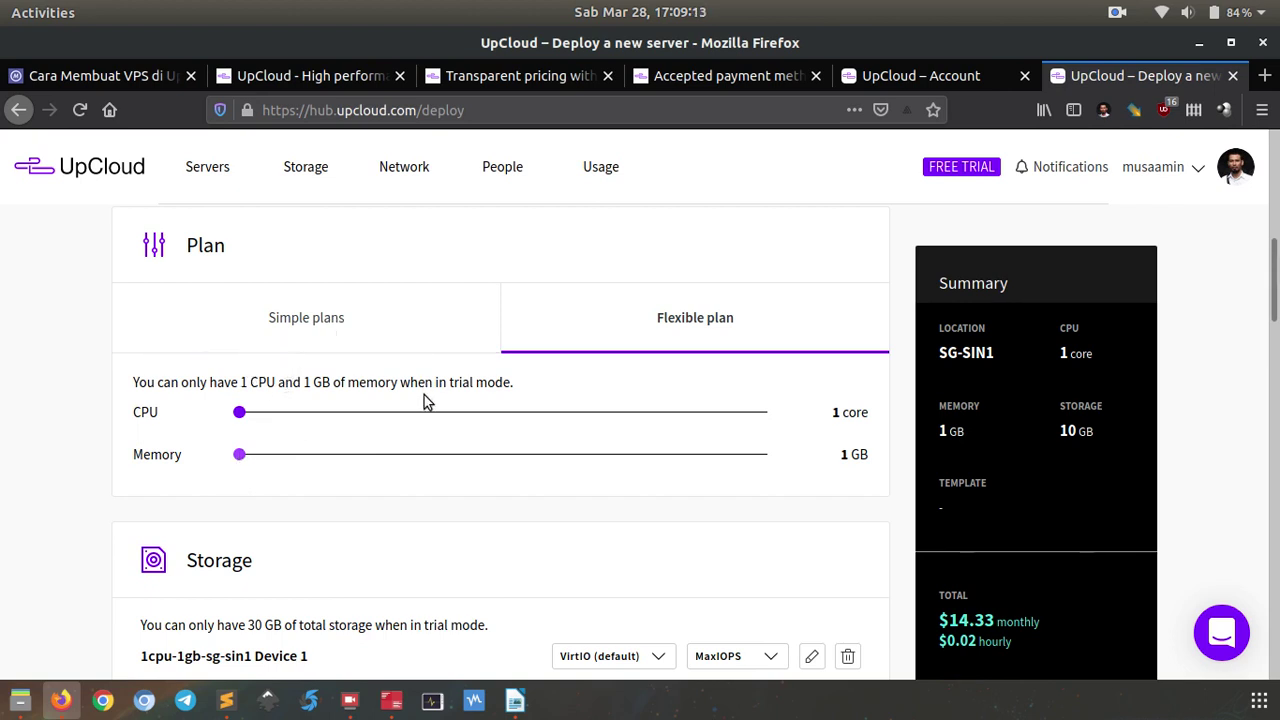
- Return to the simple plans and choose the $5 per month plan with 1 core, 1 GB memory and 25 GB storage
left_click(361, 329)
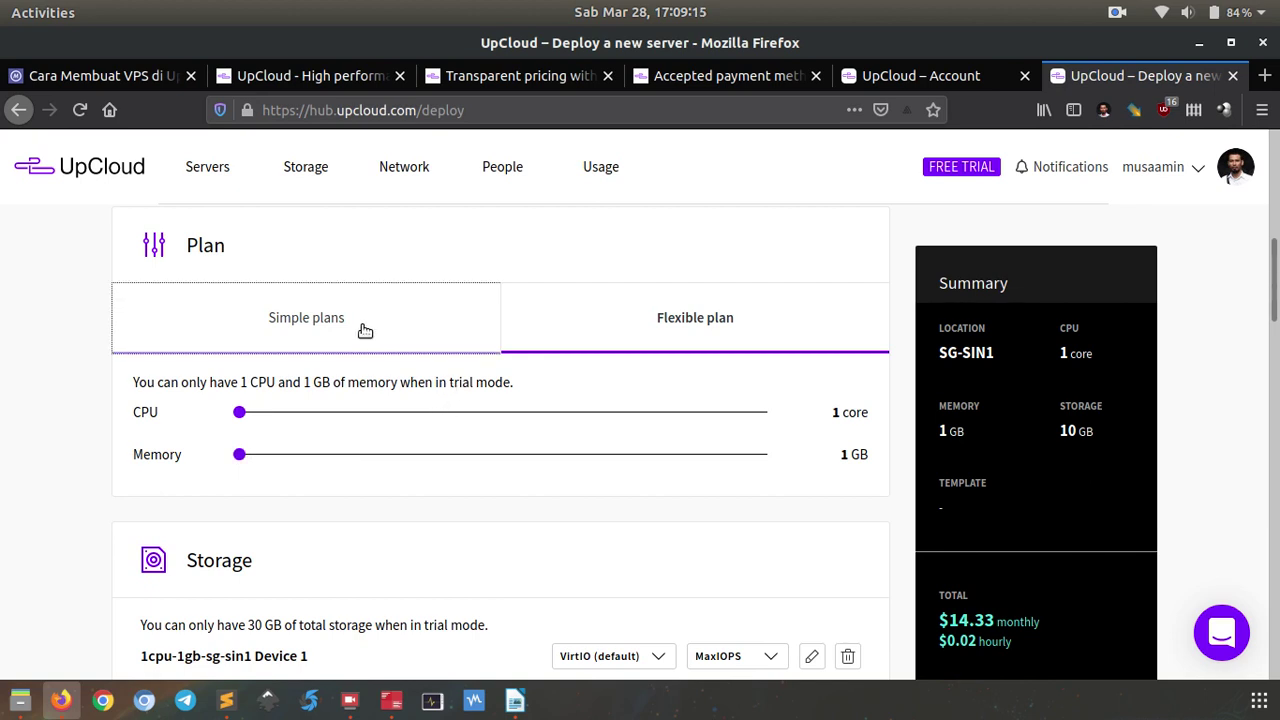
scroll(50, 419, "down", 2)
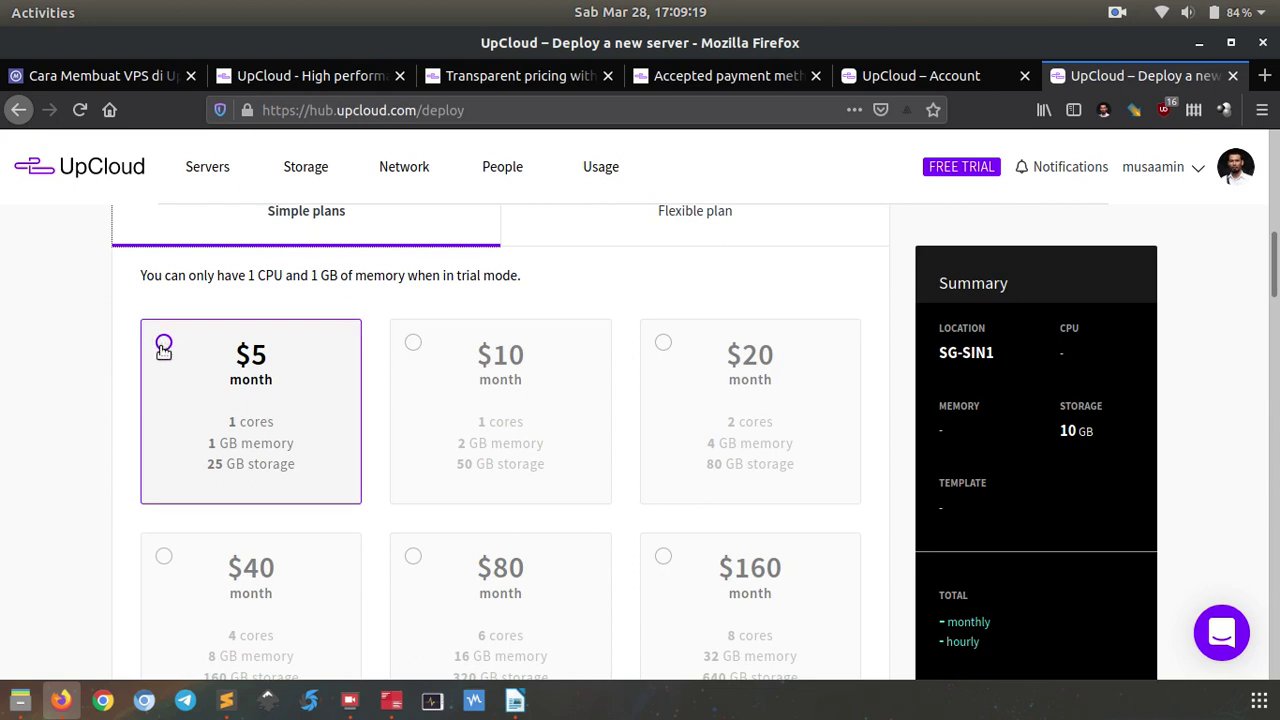
left_click(153, 383)
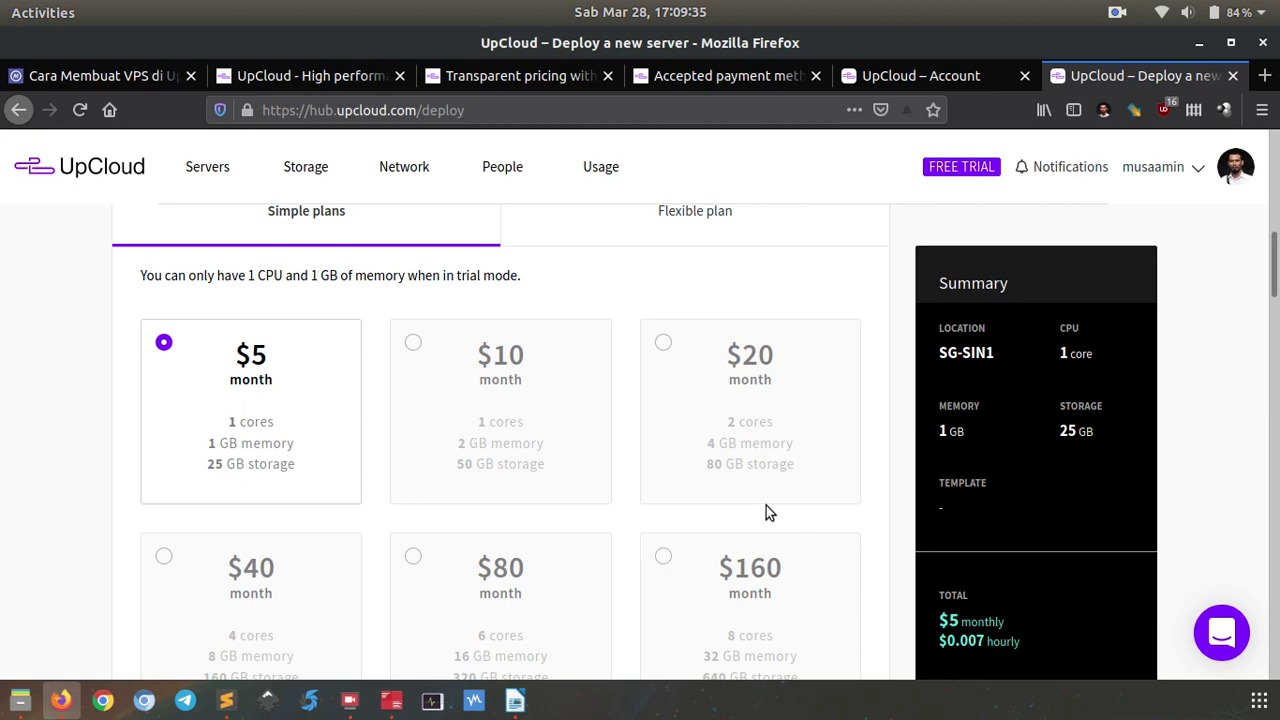
- Review the storage settings and the available operating systems, custom images and CDROM installers
scroll(766, 505, "down", 8)
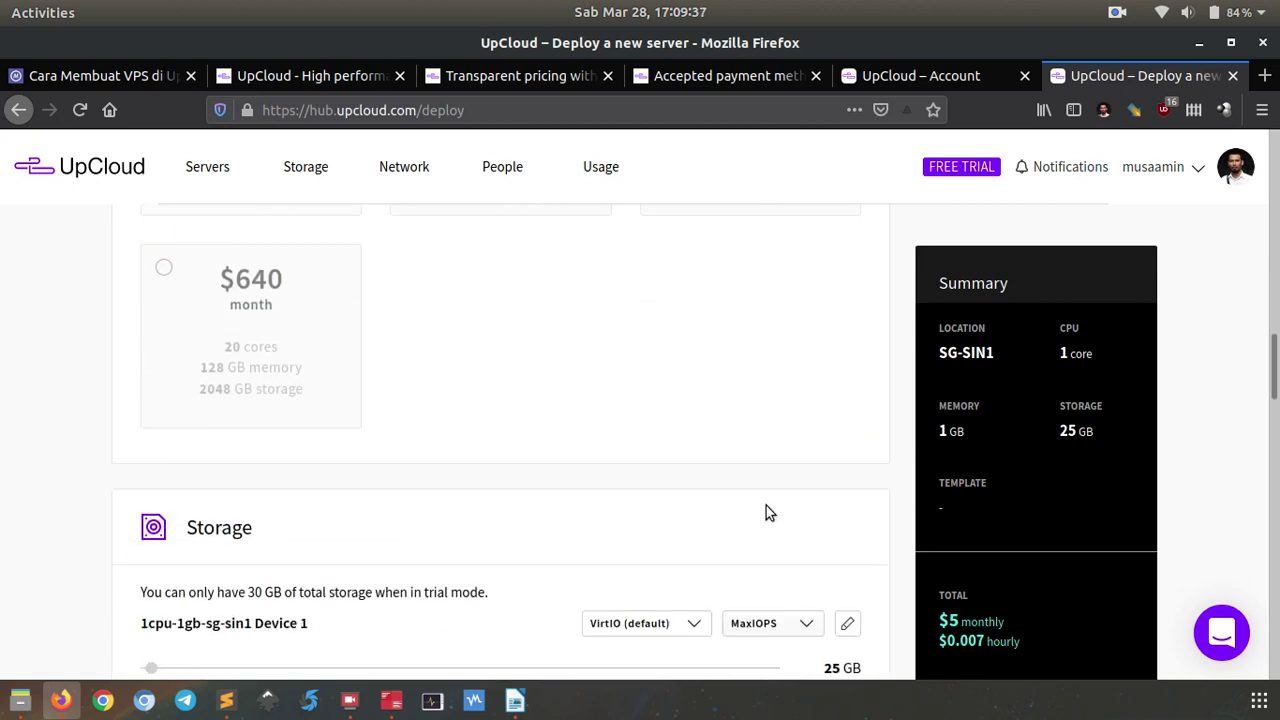
scroll(766, 505, "down", 3)
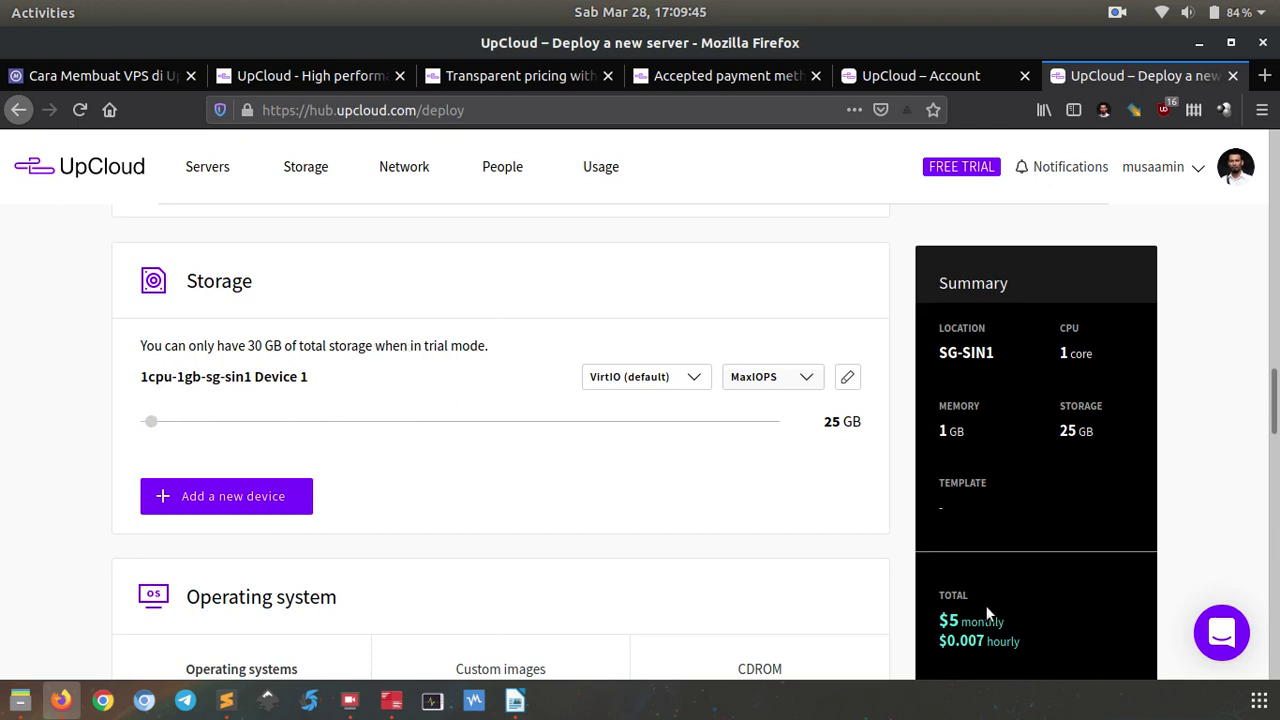
scroll(690, 400, "down", 3)
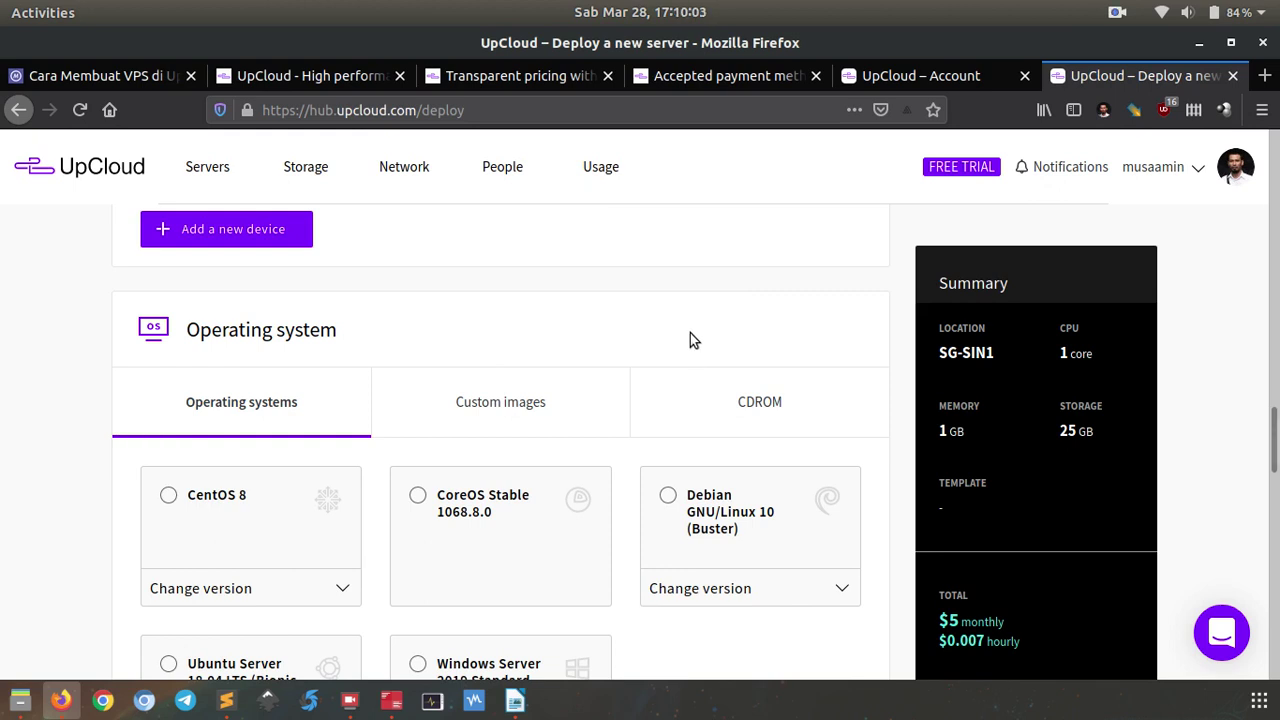
scroll(570, 340, "down", 1)
scroll(570, 340, "down", 1)
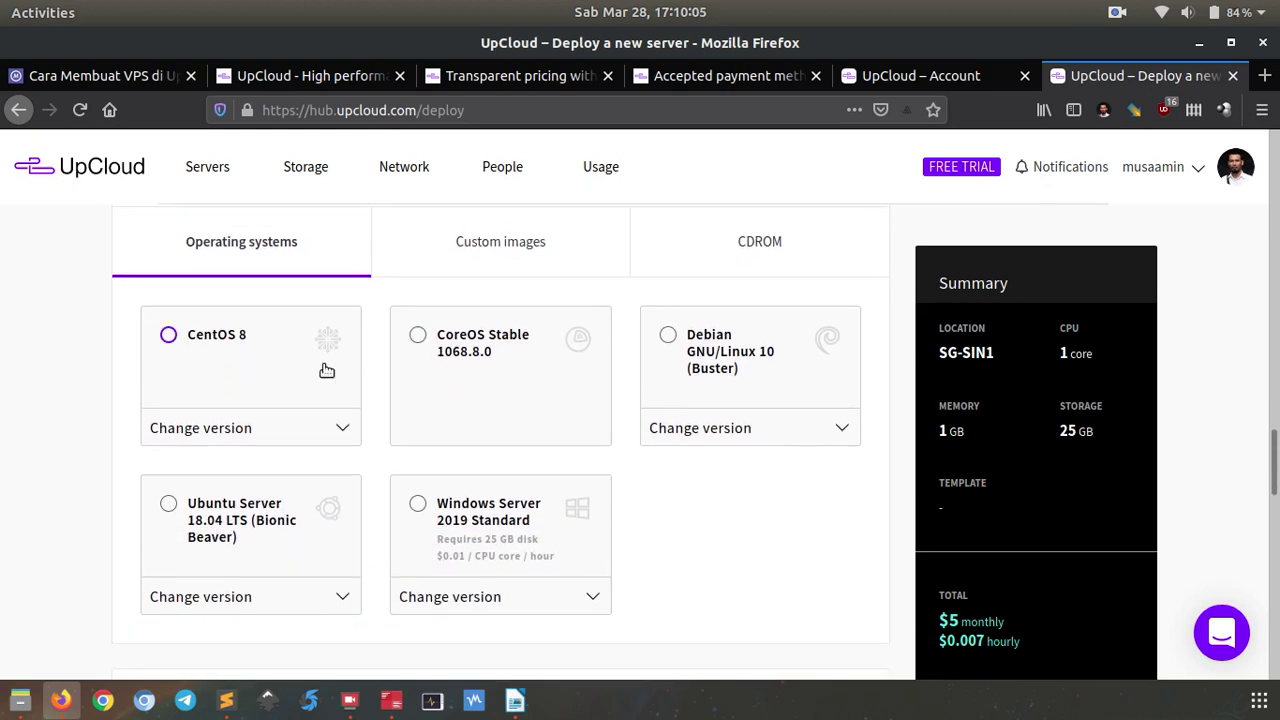
scroll(277, 460, "down", 1)
scroll(280, 505, "up", 1)
left_click(557, 262)
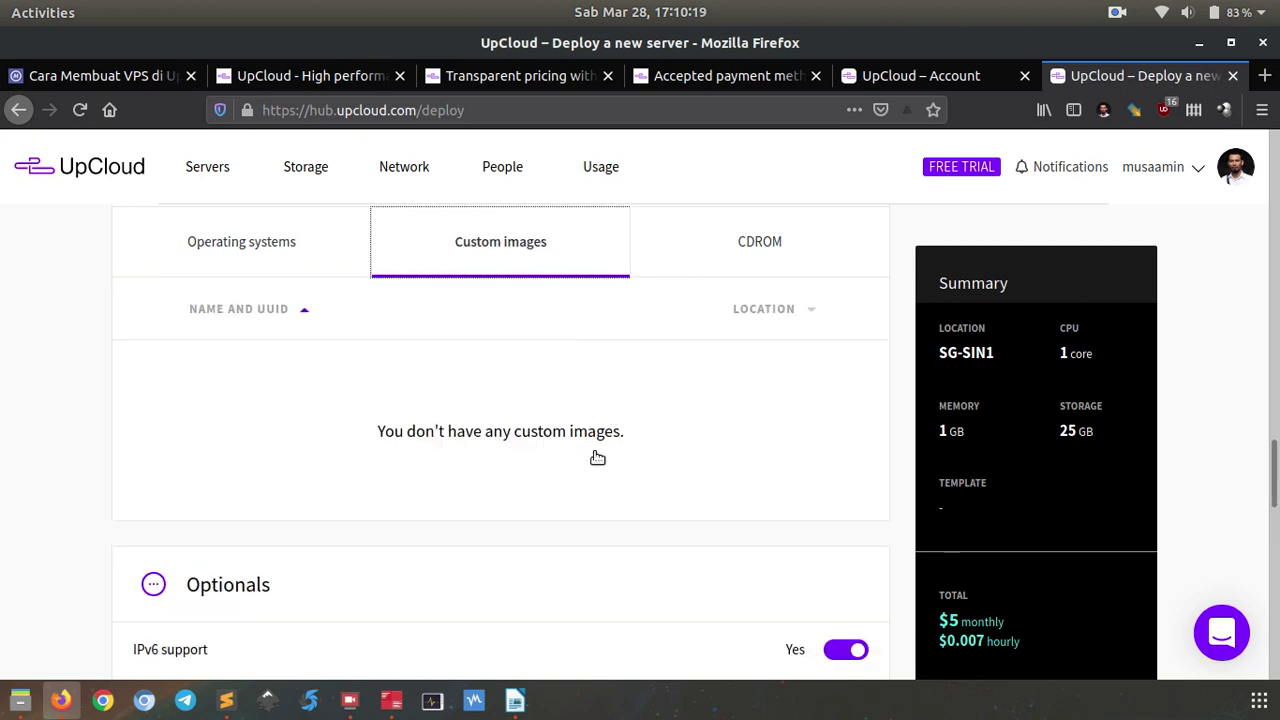
left_click(738, 252)
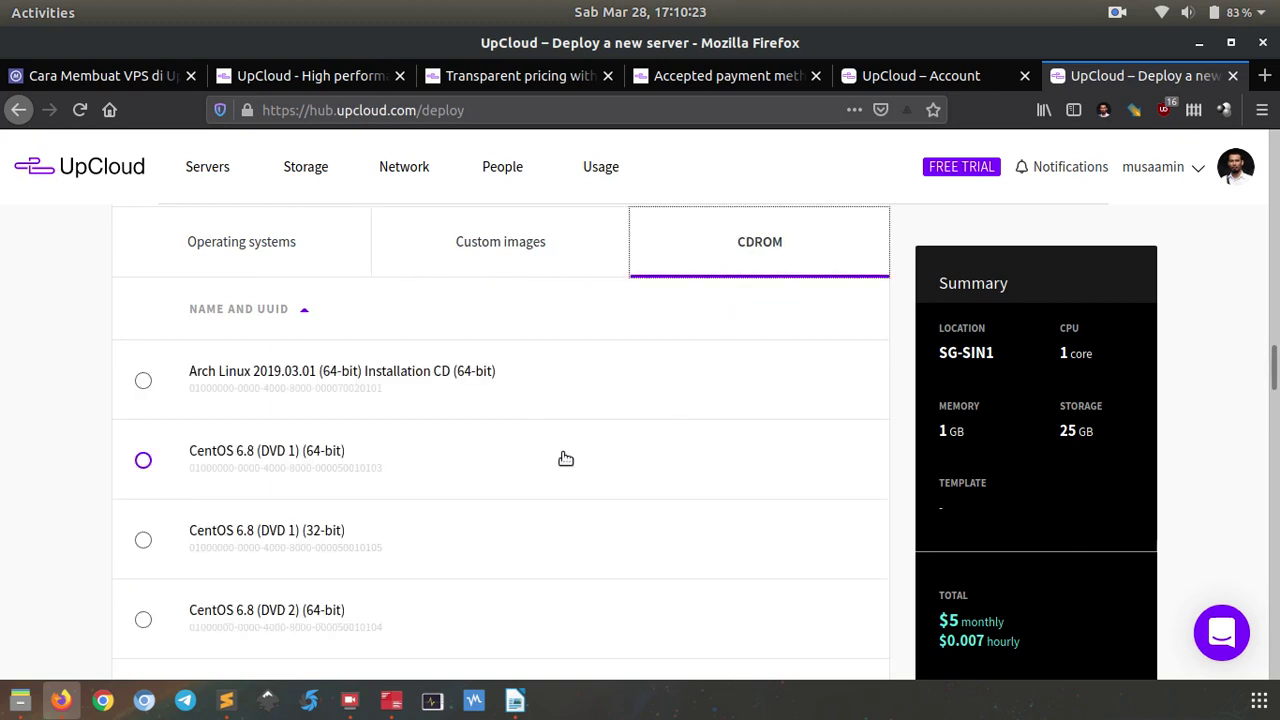
scroll(497, 374, "down", 5)
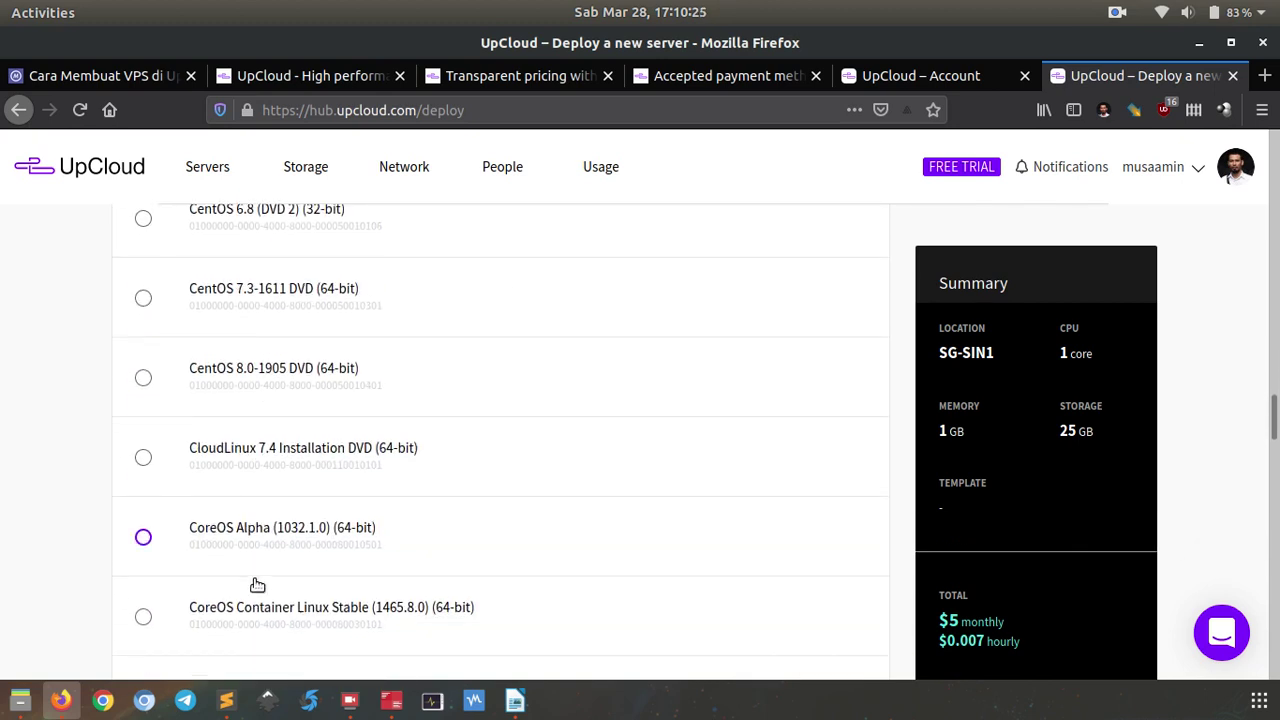
scroll(345, 425, "up", 7)
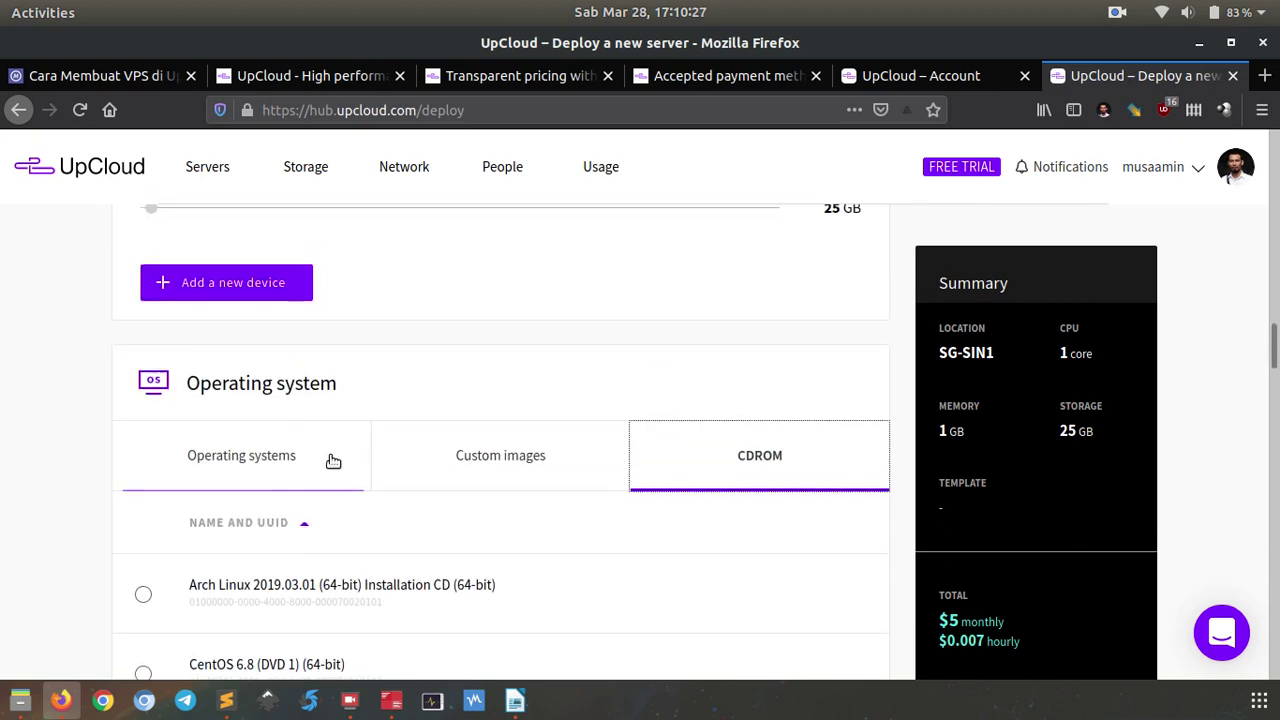
- Choose Ubuntu Server 18.04 LTS (Bionic Beaver) as the operating system, checking its version list without changing the version
left_click(333, 461)
scroll(26, 471, "down", 4)
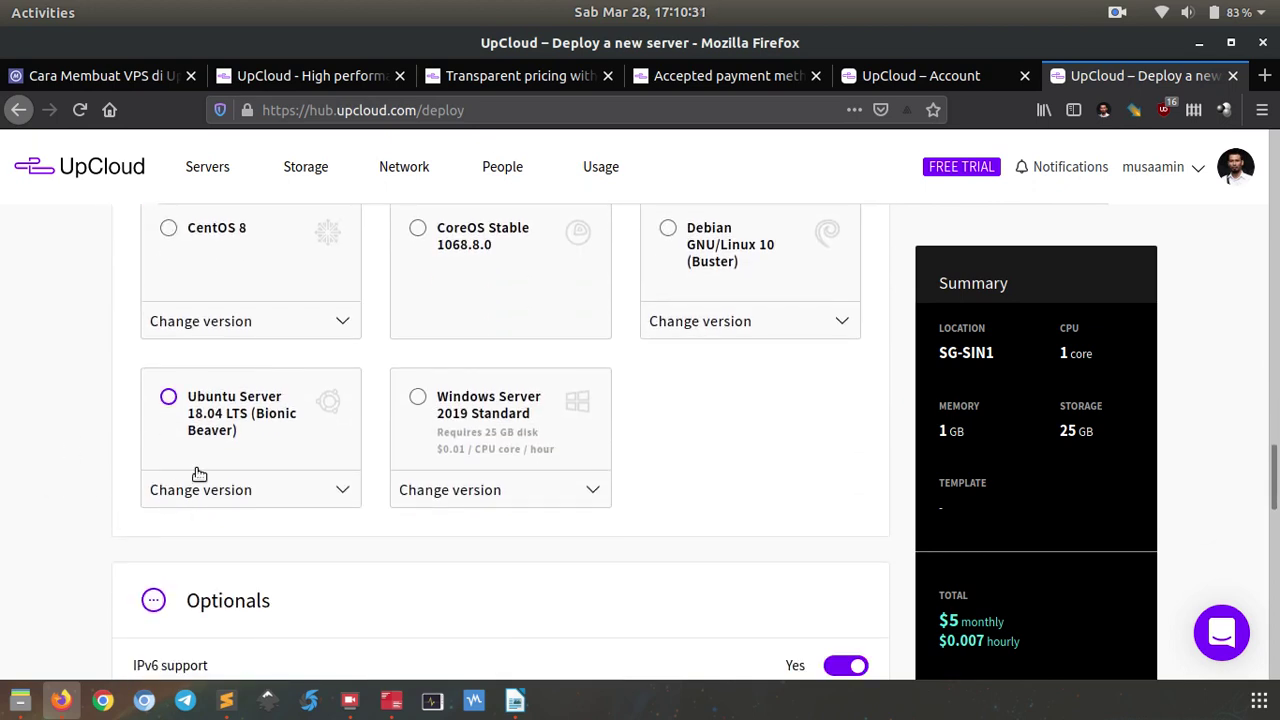
scroll(123, 491, "up", 1)
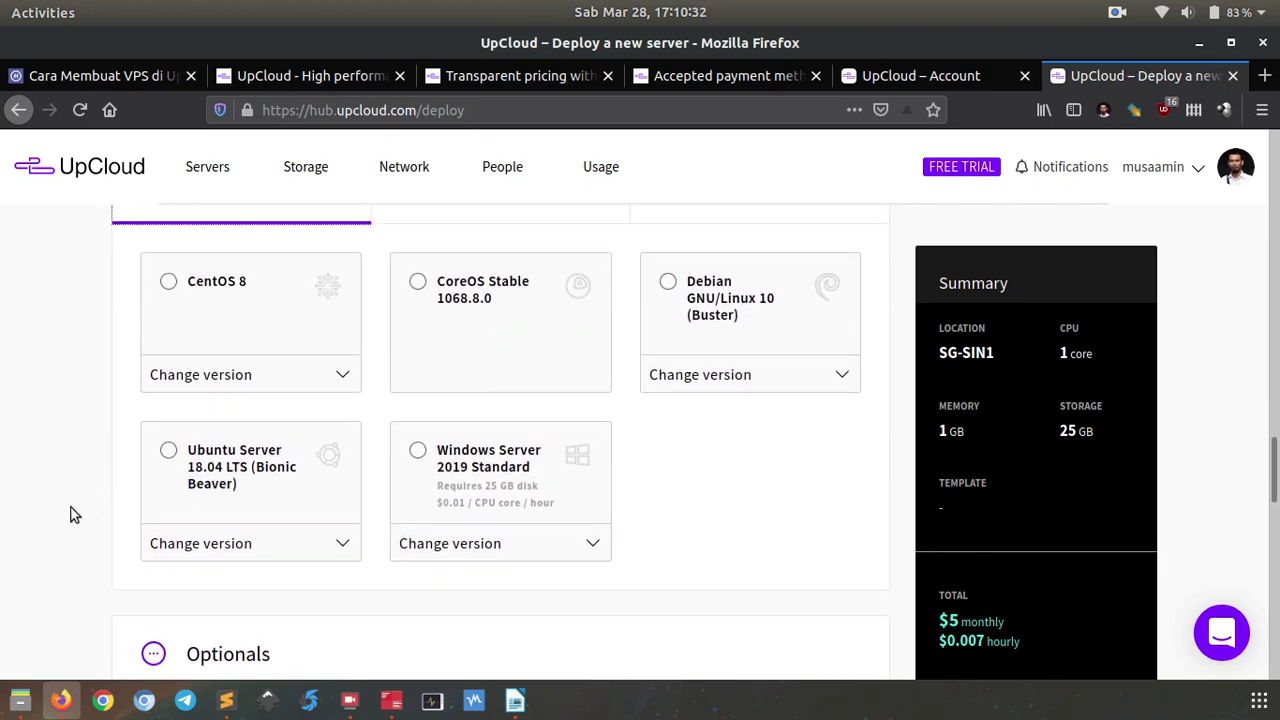
left_click(168, 453)
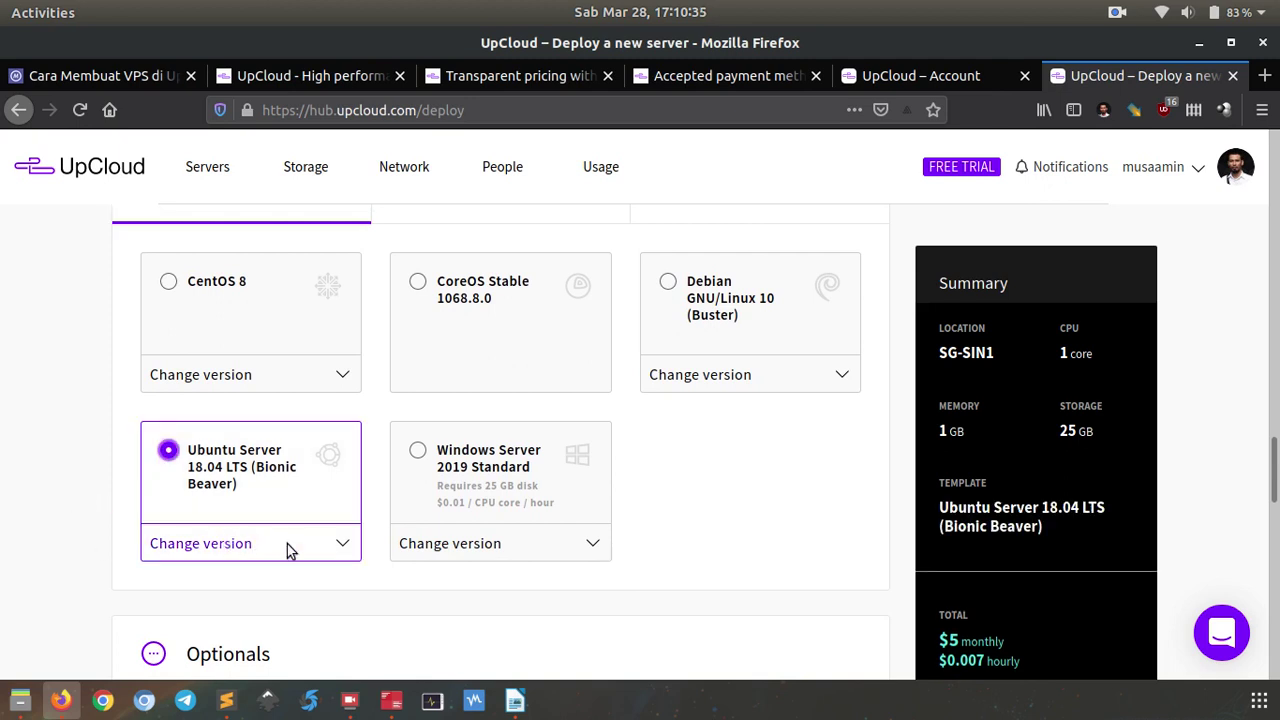
left_click(336, 545)
scroll(369, 523, "down", 2)
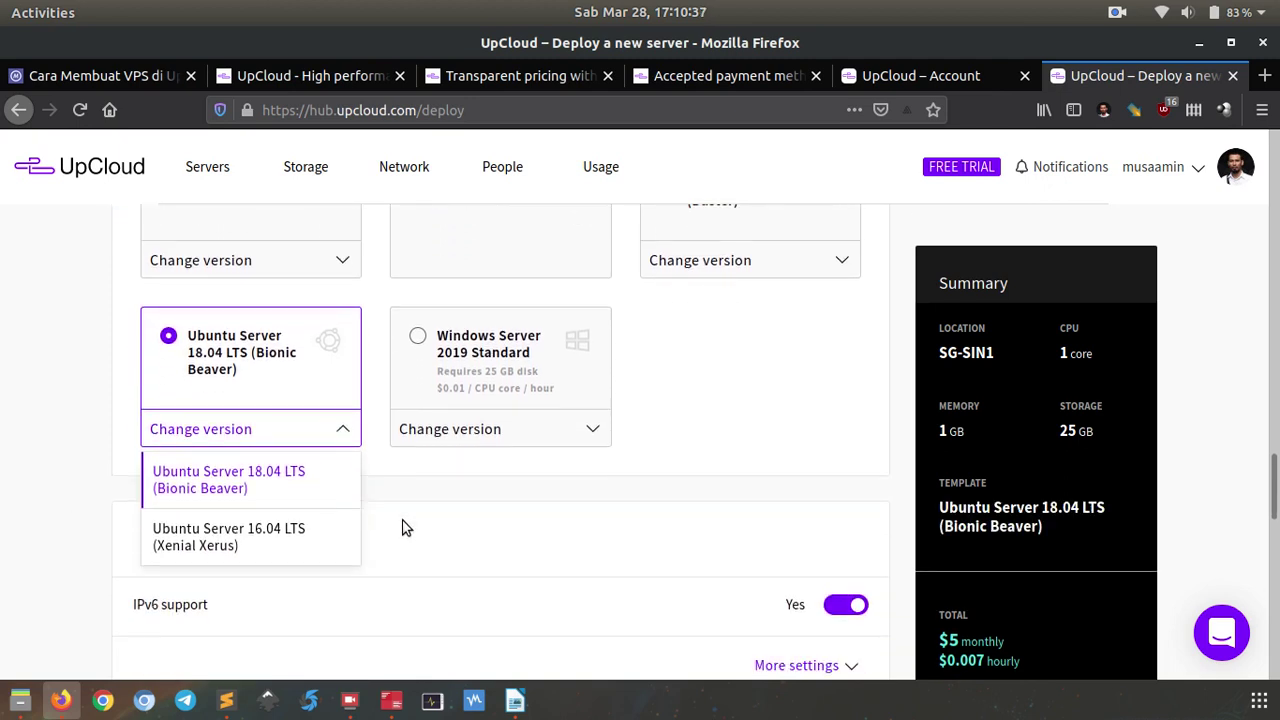
left_click(35, 494)
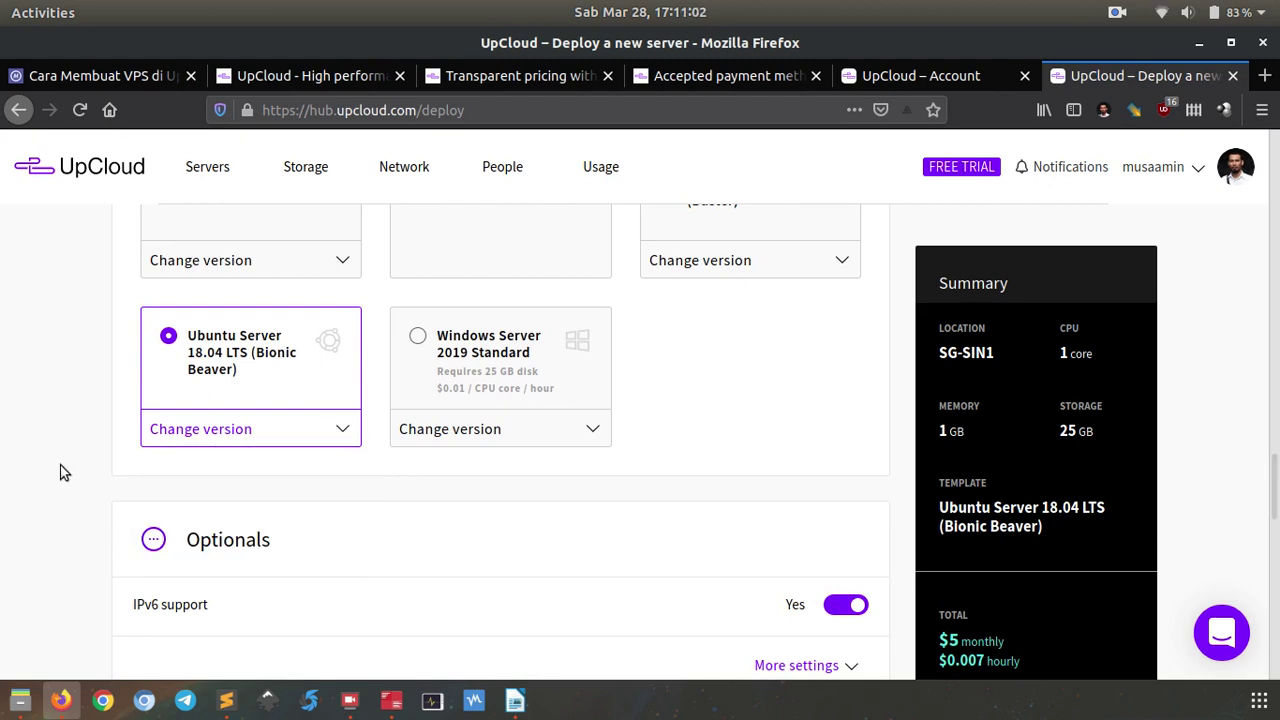
- Expand the additional optional settings and set the allowed login methods to Only SSH keys
scroll(60, 472, "down", 2)
scroll(60, 472, "down", 2)
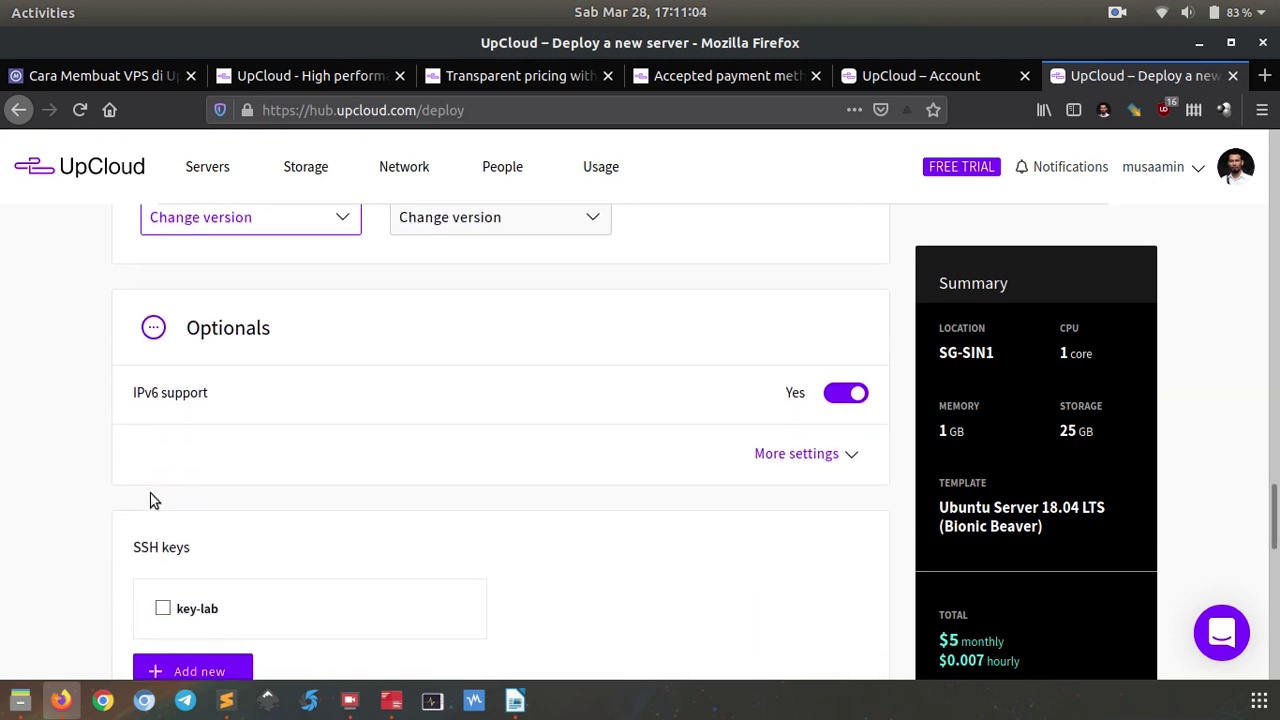
left_click(796, 455)
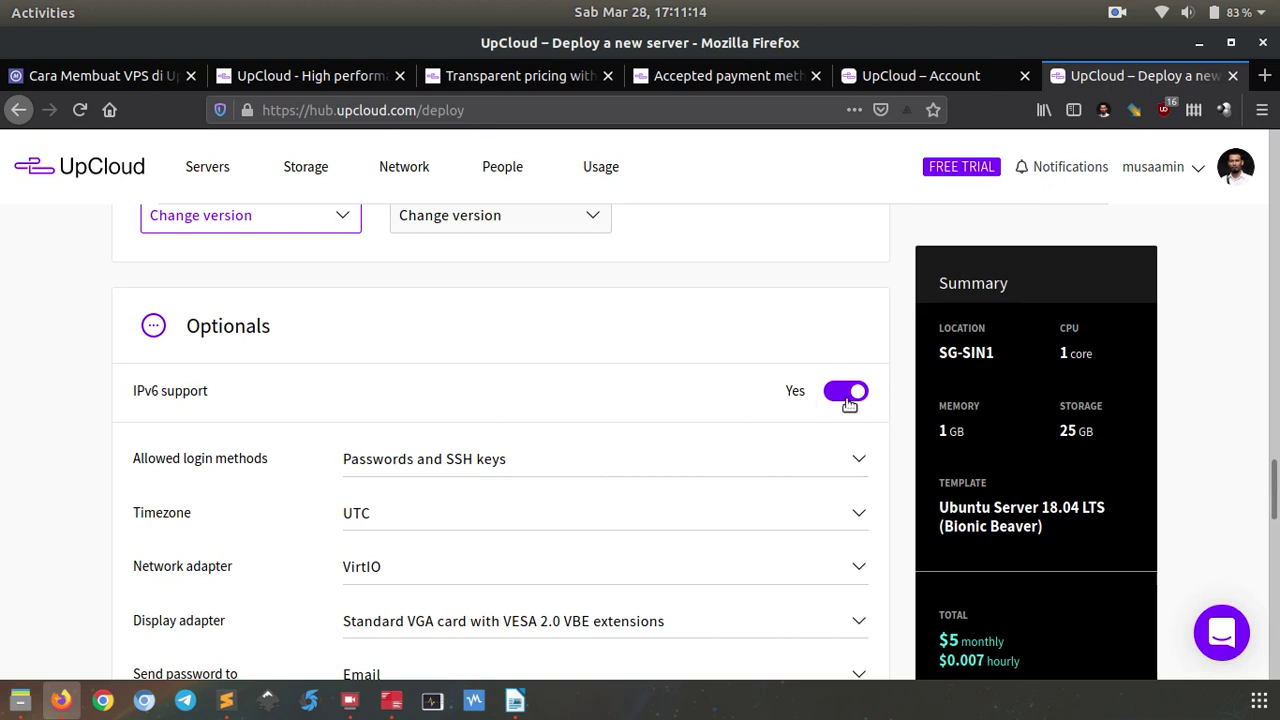
scroll(707, 366, "down", 2)
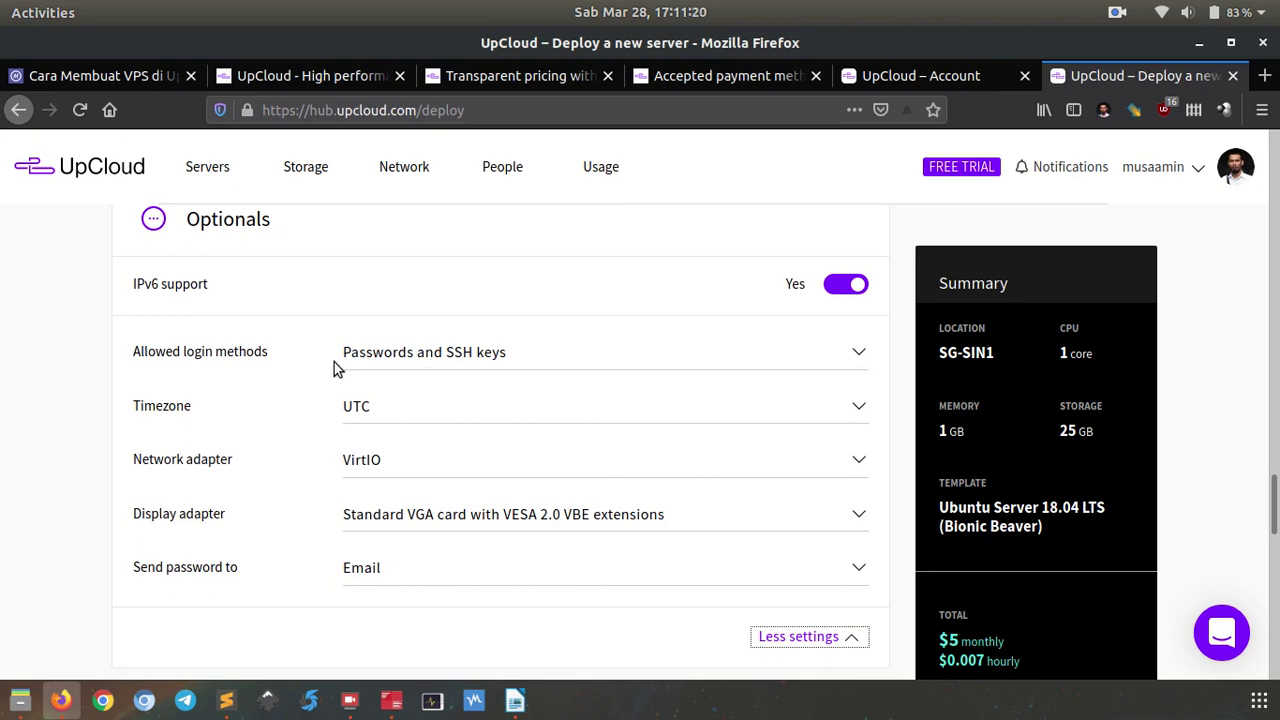
left_click(439, 358)
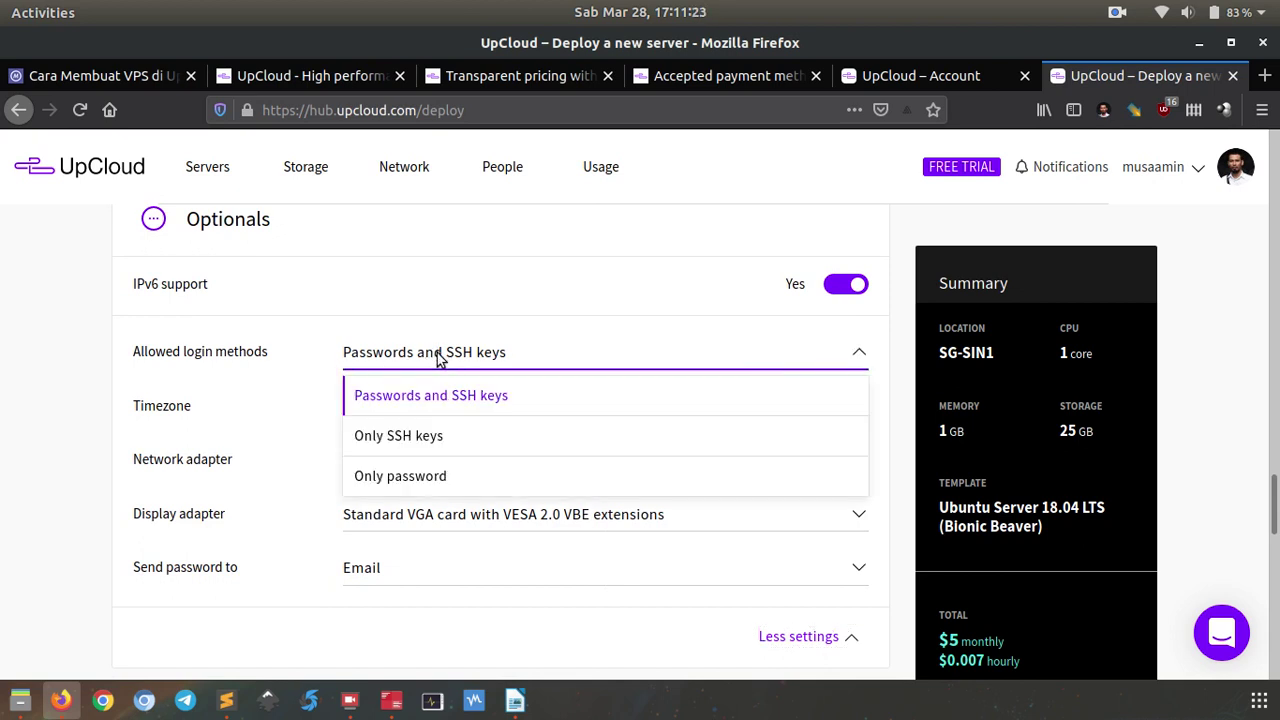
left_click(441, 438)
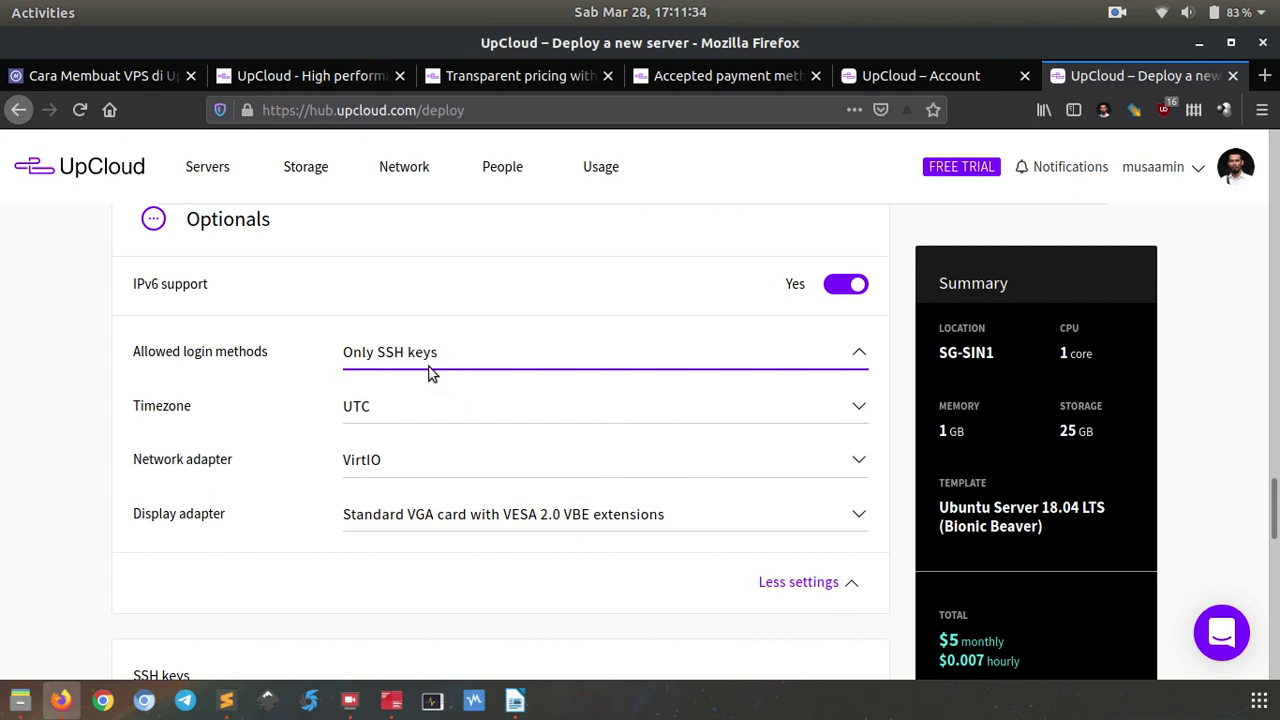
- Set the server's timezone to Asia/Pontianak, filtering the timezone list by "ponti"
scroll(428, 373, "up", 2)
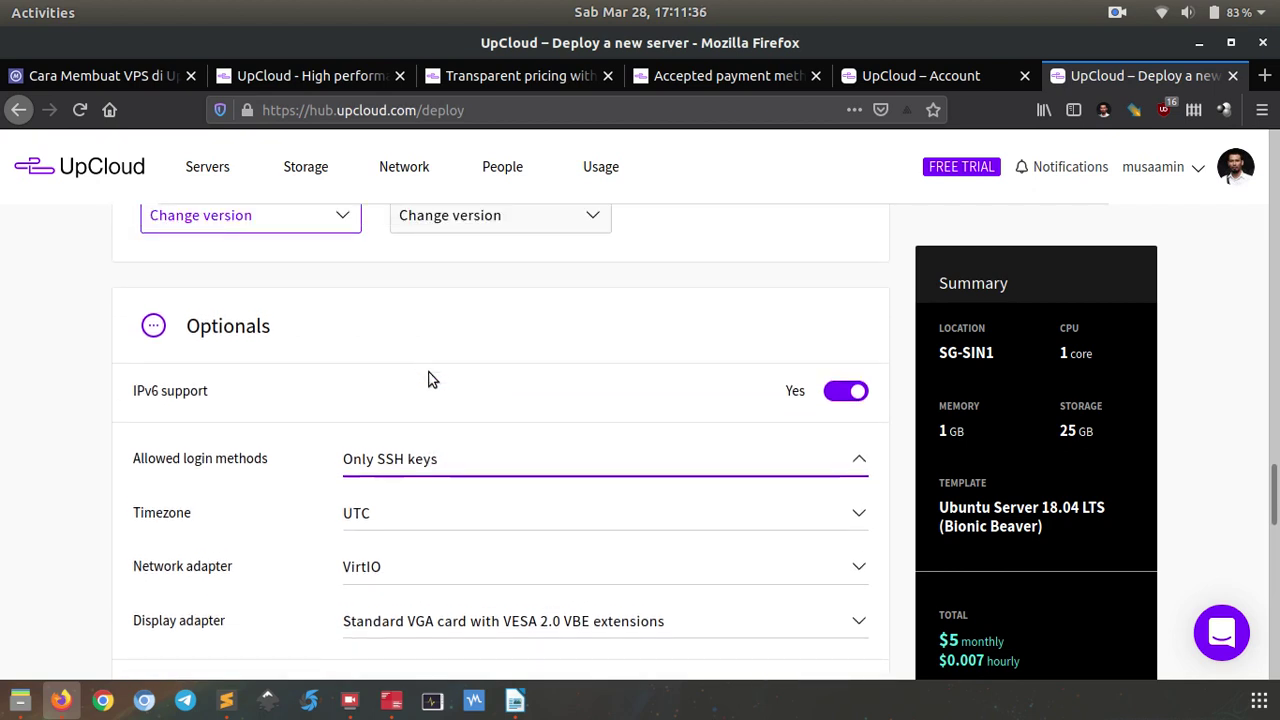
scroll(428, 378, "down", 2)
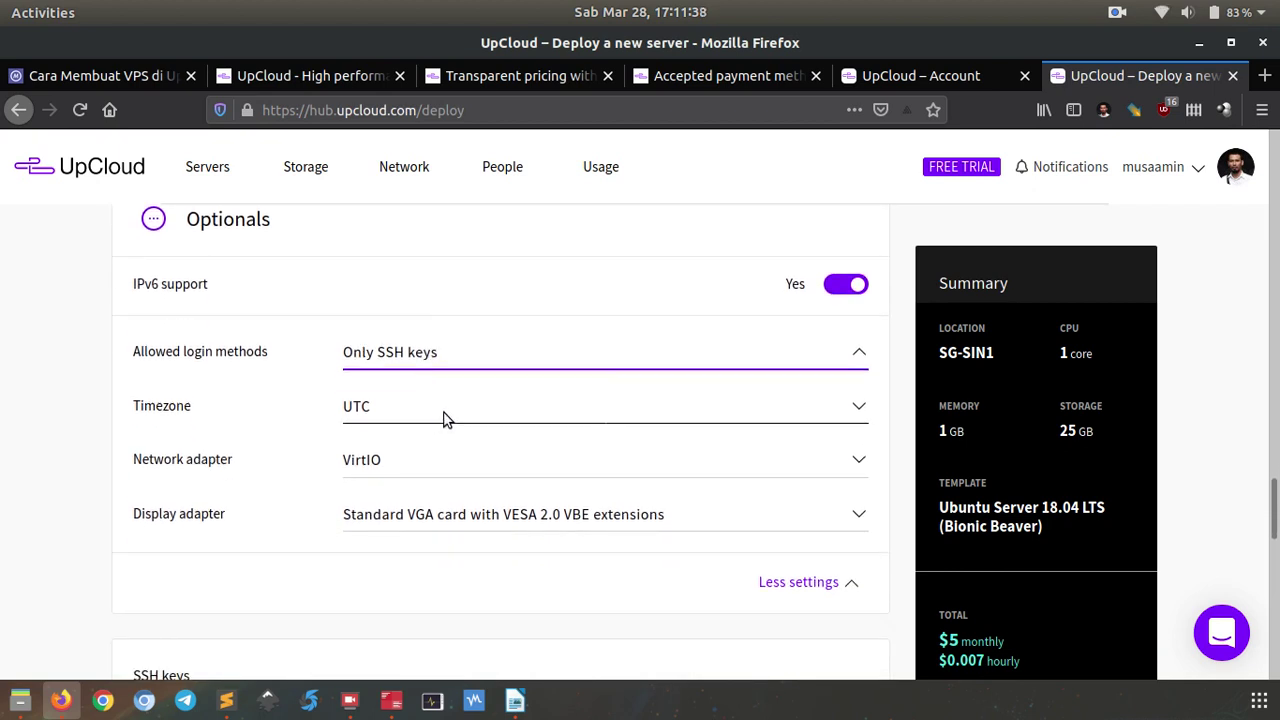
left_click(443, 411)
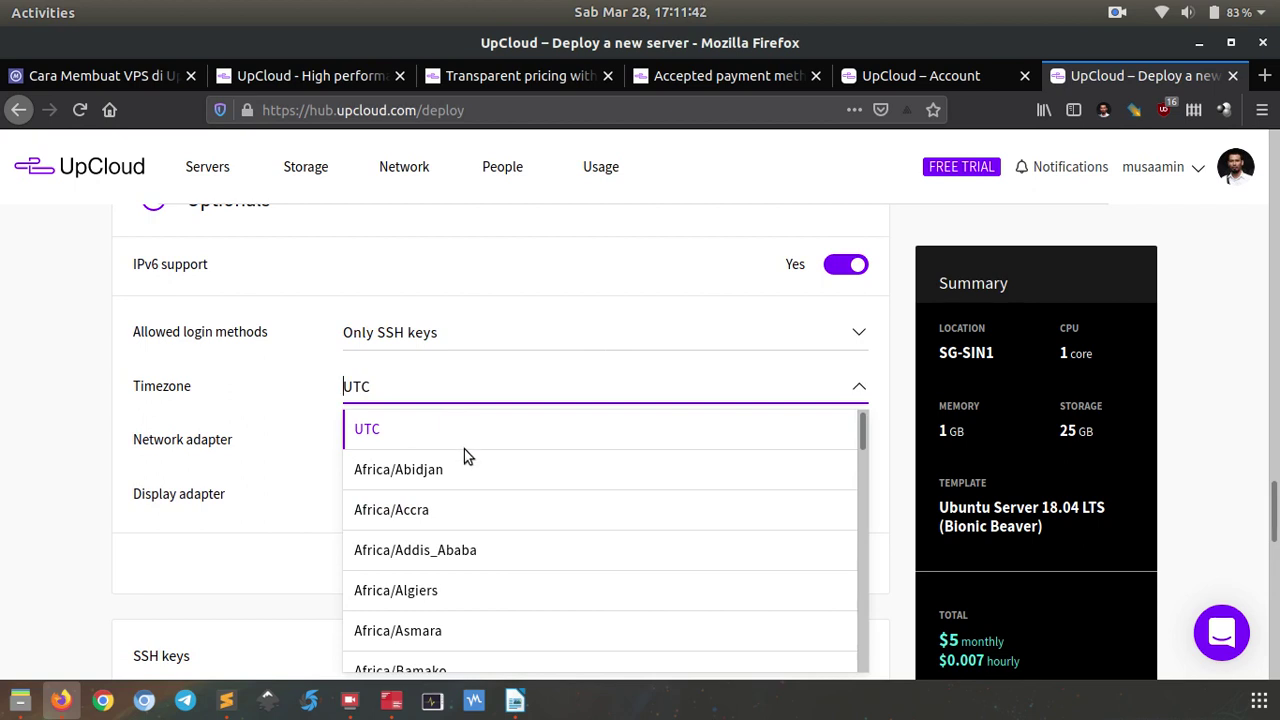
type("pod")
key("BackSpace")
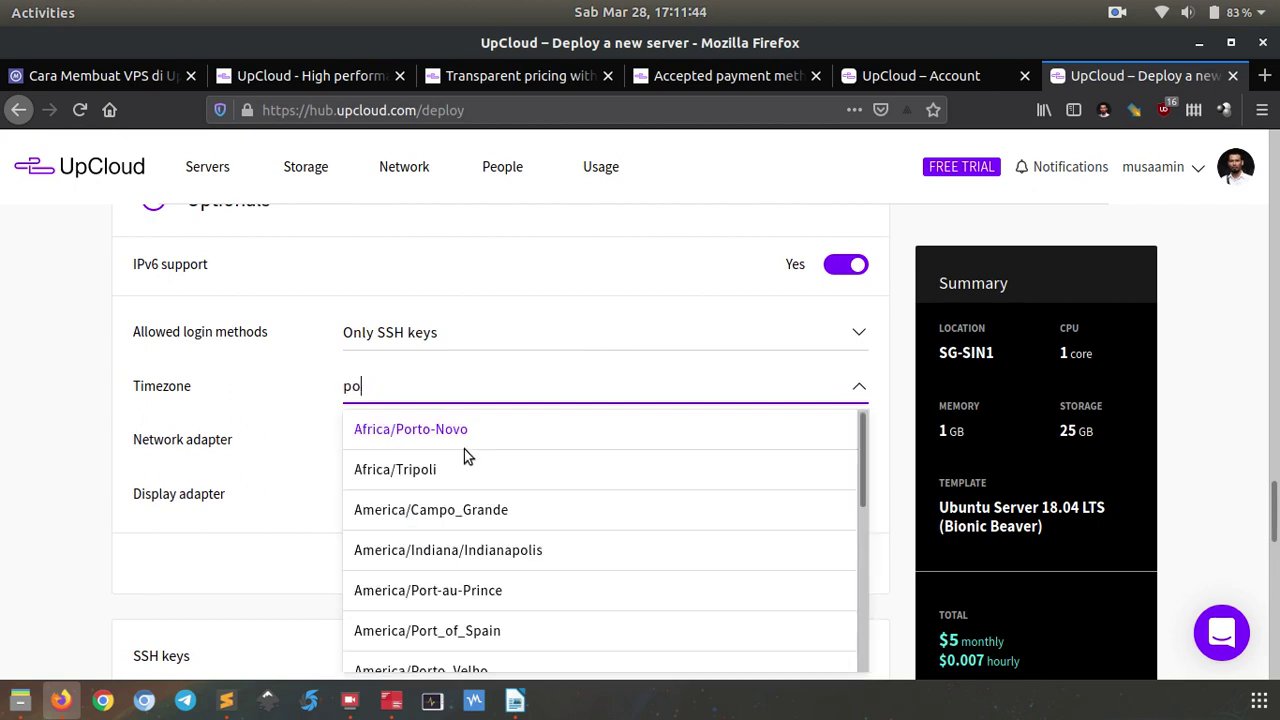
type("nti")
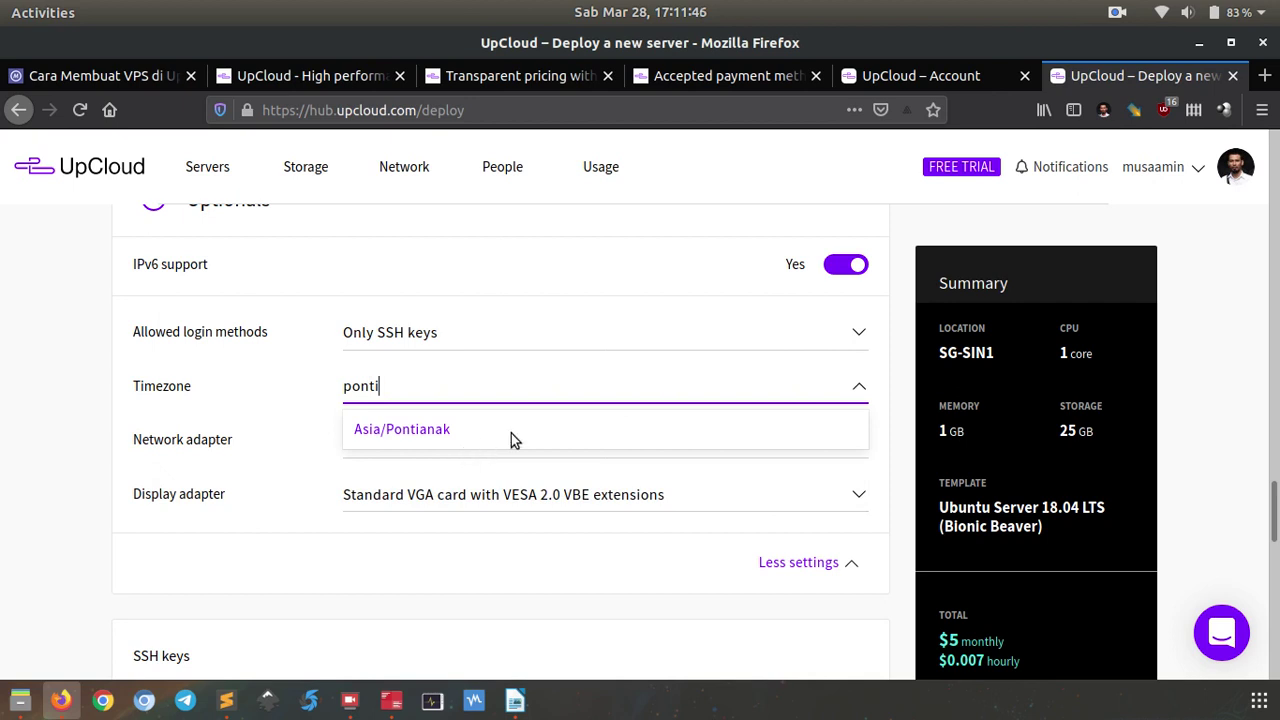
left_click(511, 433)
- Select the key-lab SSH key for the server and view the form for adding an SSH key without saving one
scroll(106, 385, "down", 2)
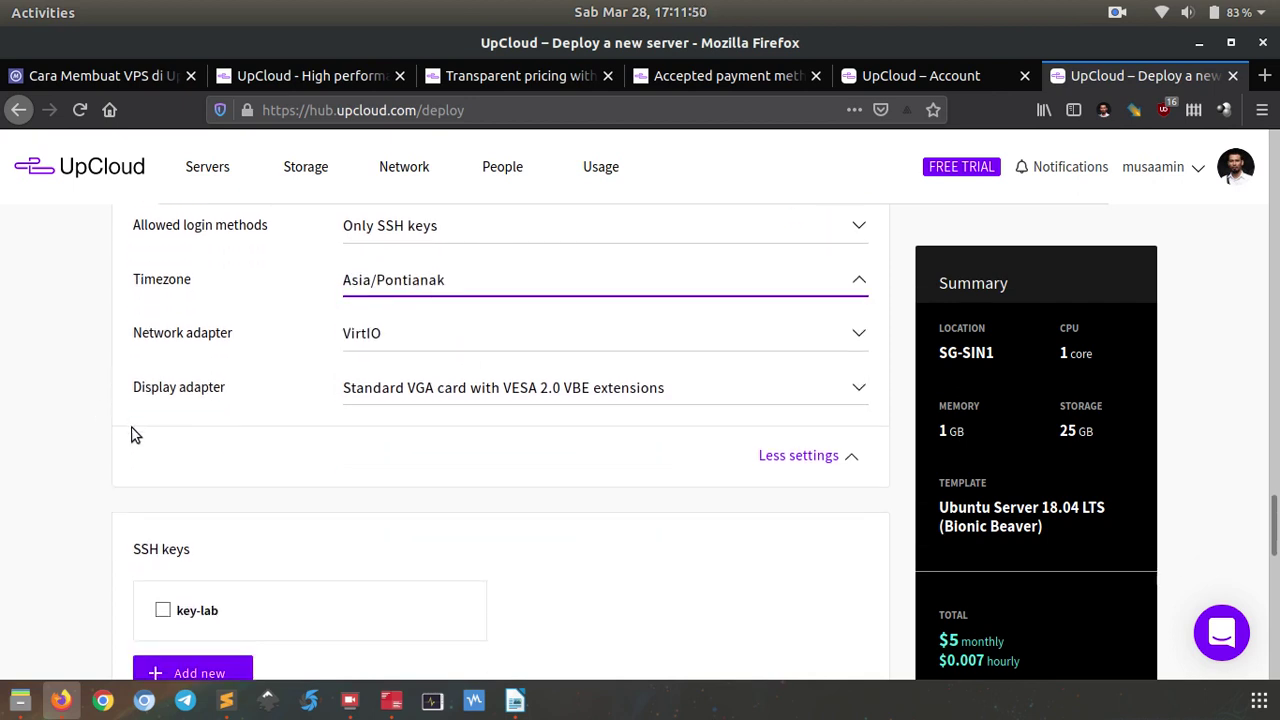
scroll(89, 455, "down", 3)
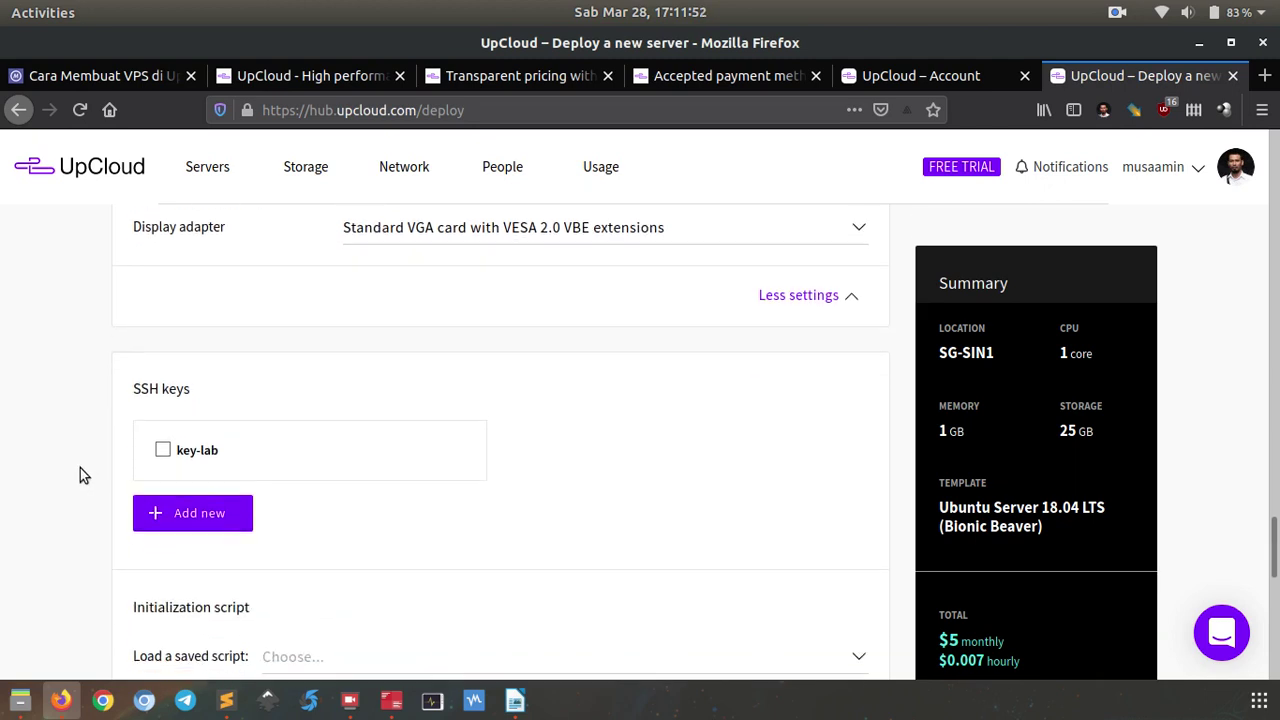
left_click(163, 451)
scroll(80, 502, "down", 1)
left_click(157, 472)
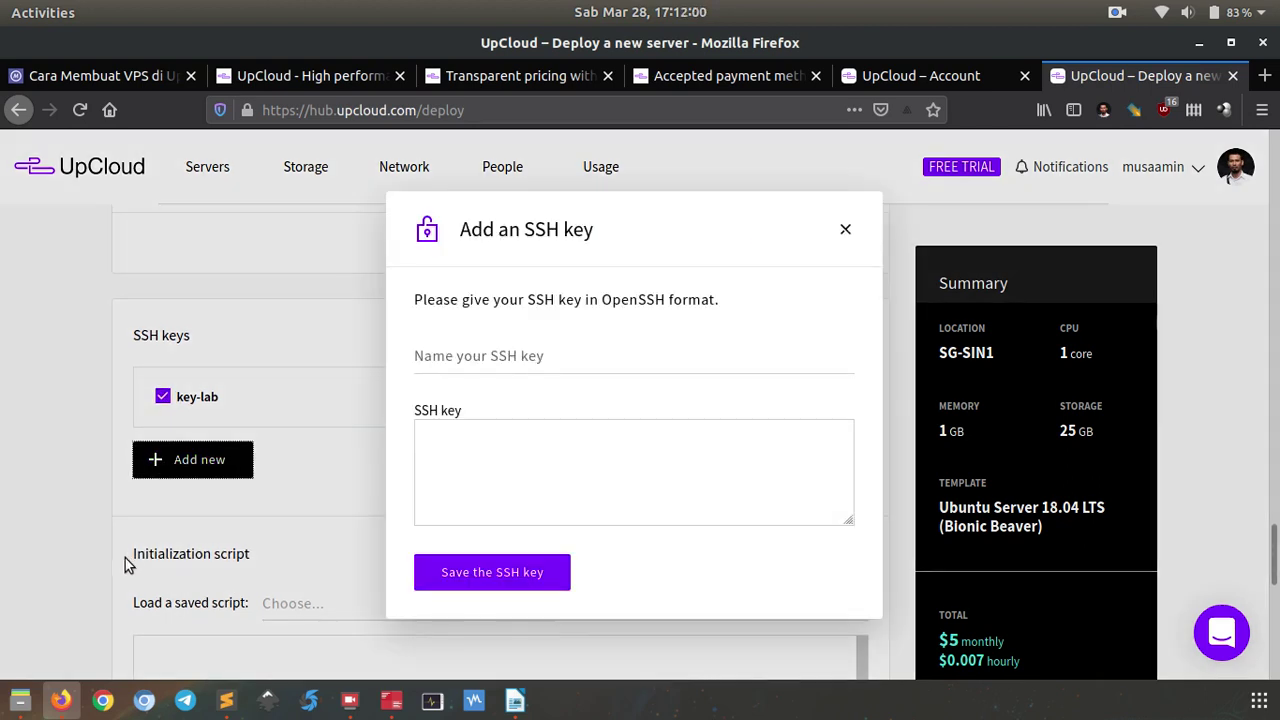
left_click(845, 230)
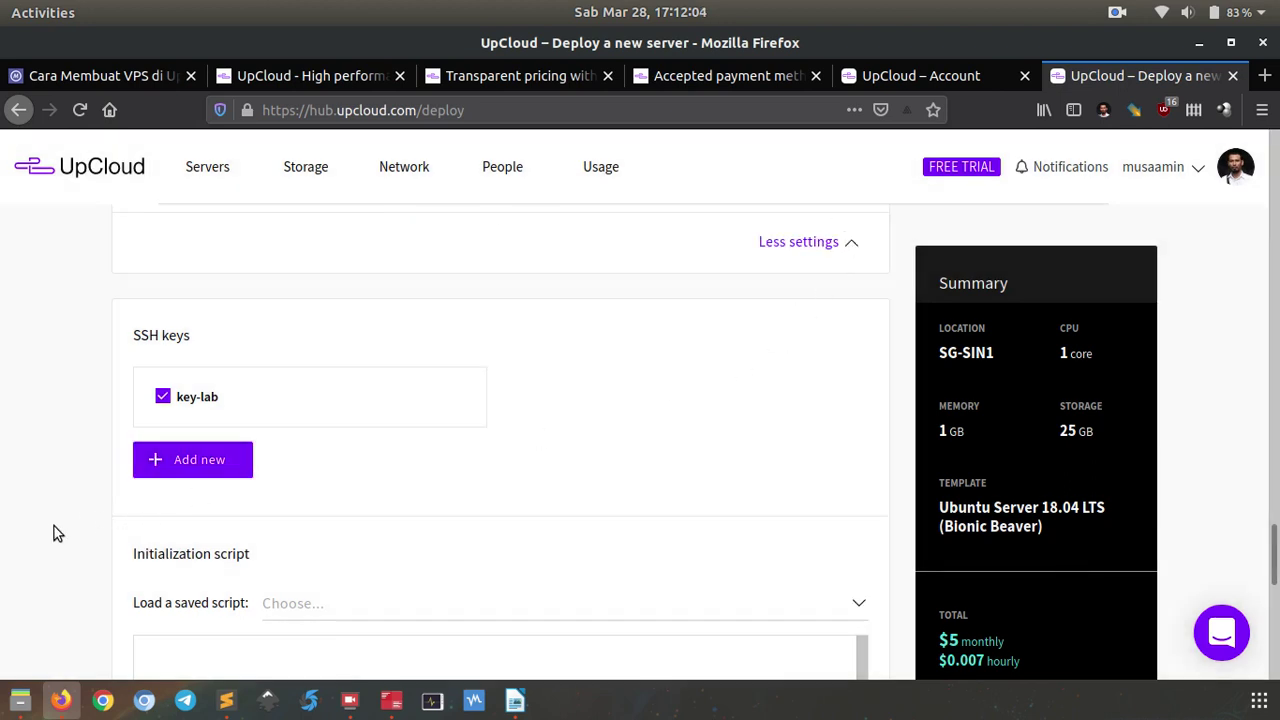
- Examine the initialization script section and its list of saved scripts
scroll(48, 530, "down", 3)
scroll(48, 530, "down", 2)
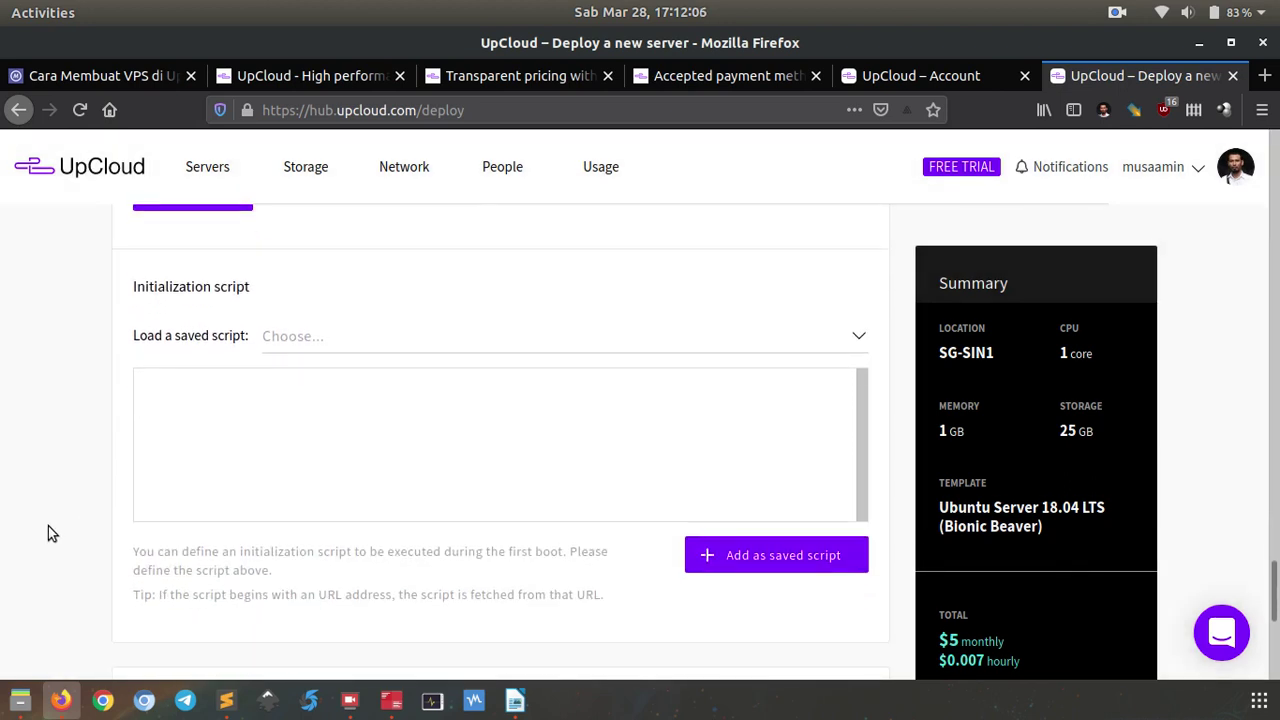
scroll(48, 530, "up", 1)
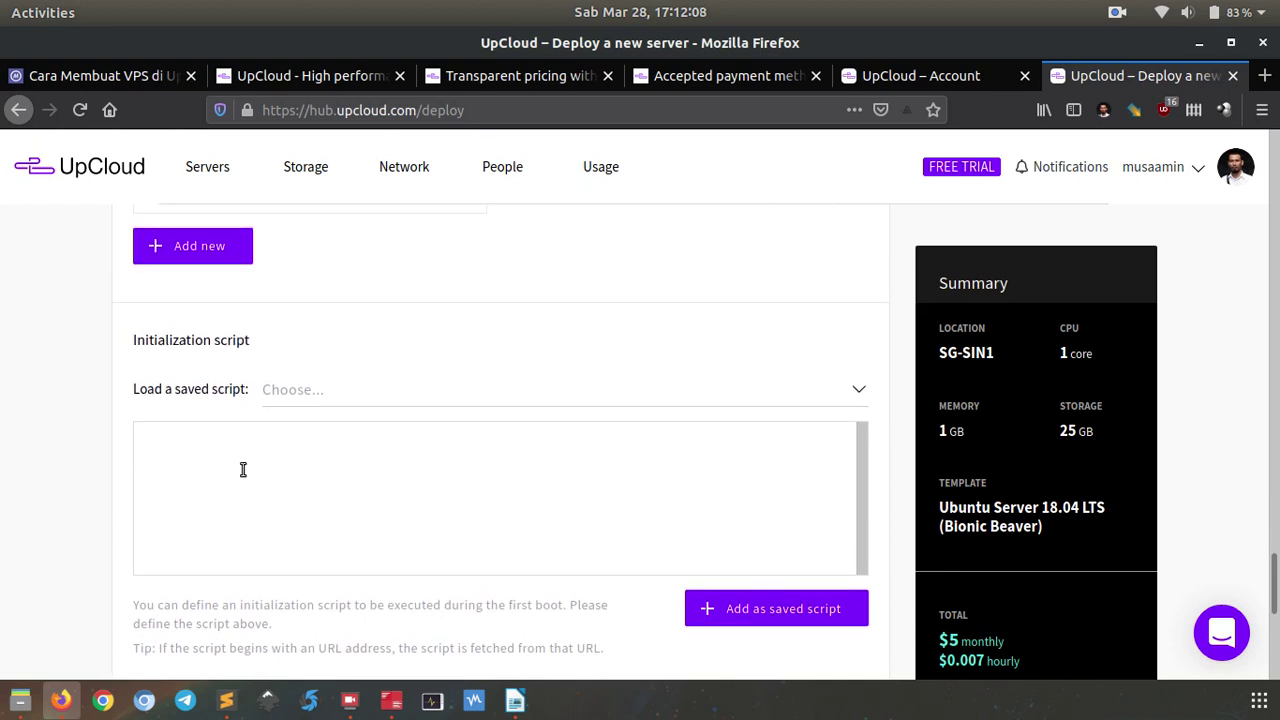
left_click(359, 468)
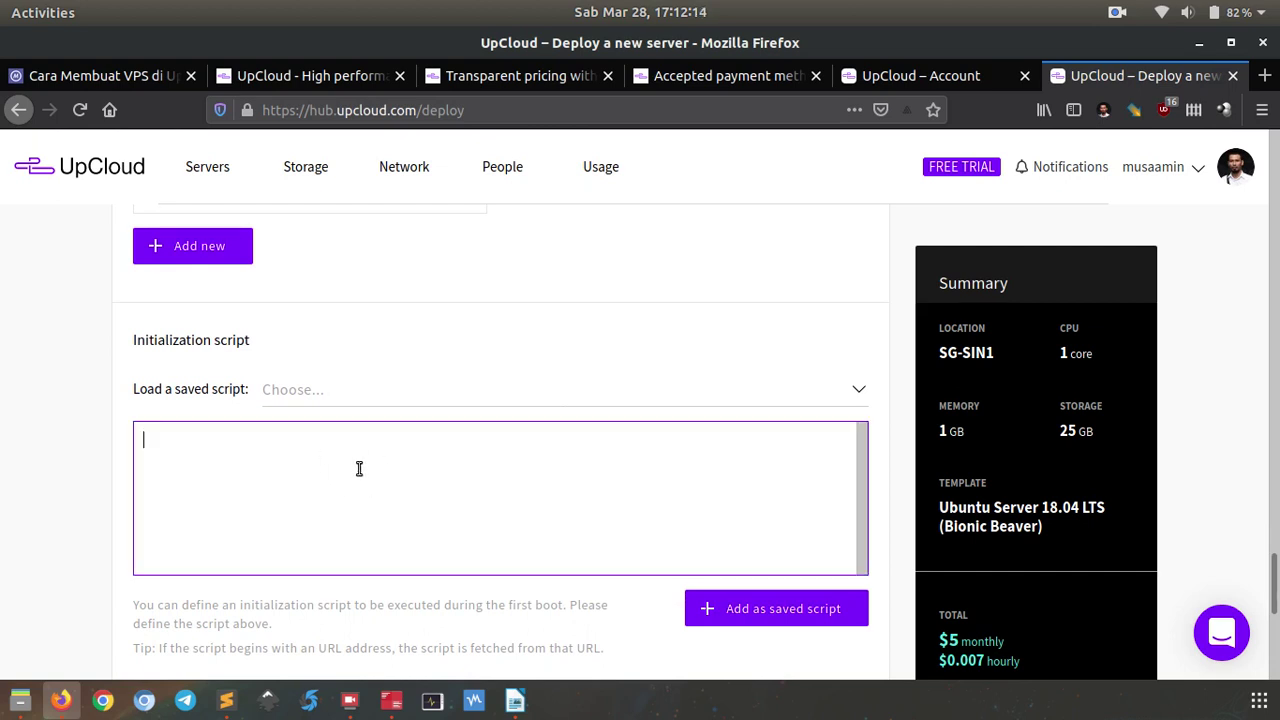
left_click(381, 395)
left_click(381, 397)
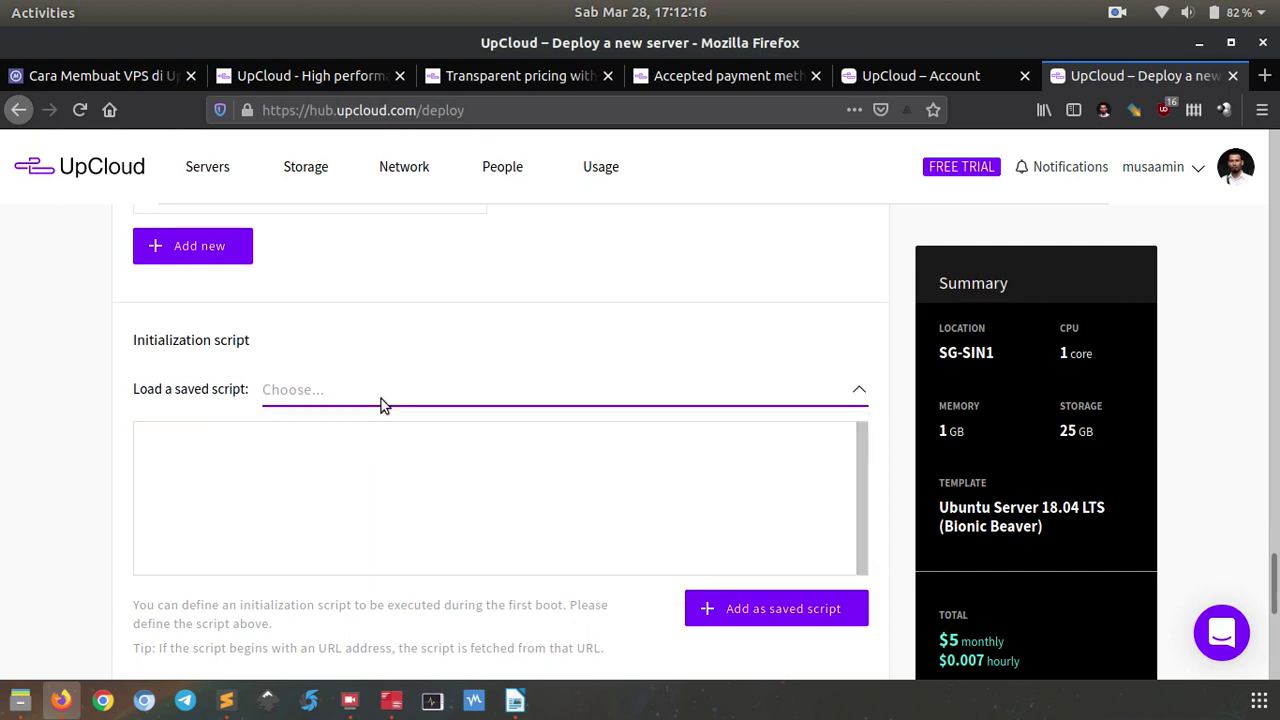
left_click(377, 455)
left_click(366, 390)
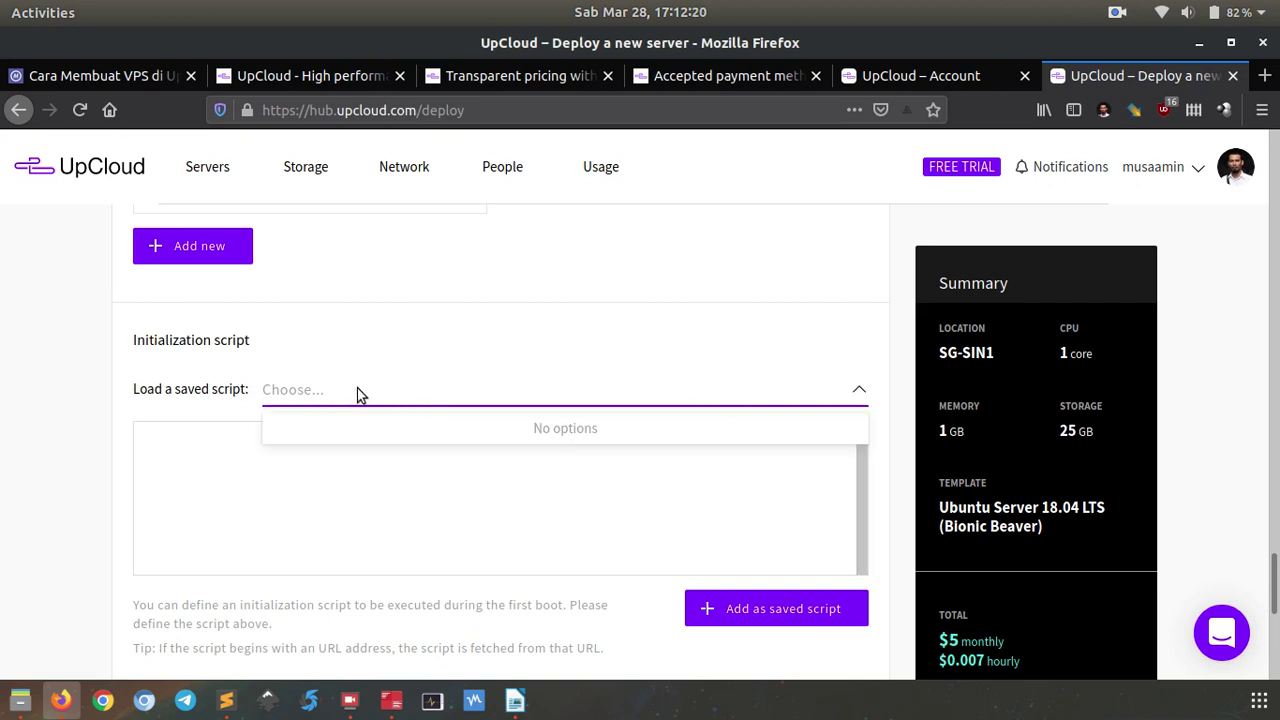
left_click(356, 392)
left_click(69, 483)
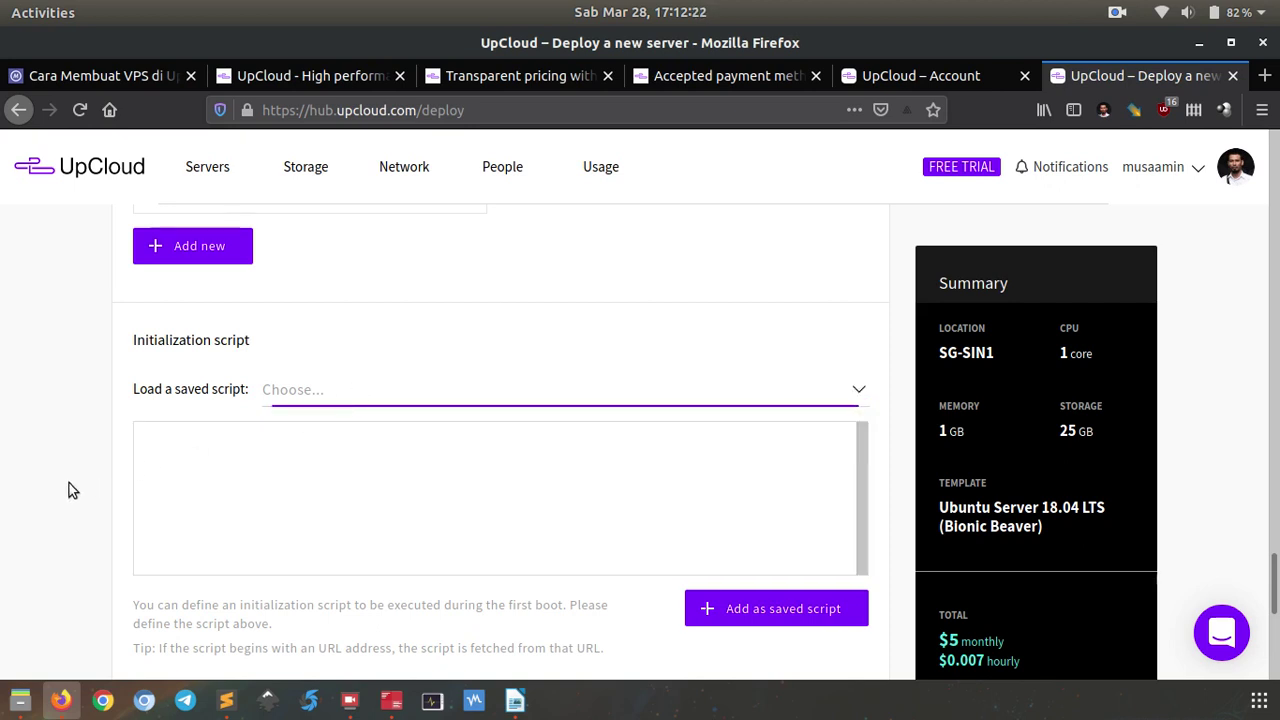
- Set both the server's hostname and its description to ubuntu
scroll(140, 477, "down", 2)
scroll(147, 423, "down", 5)
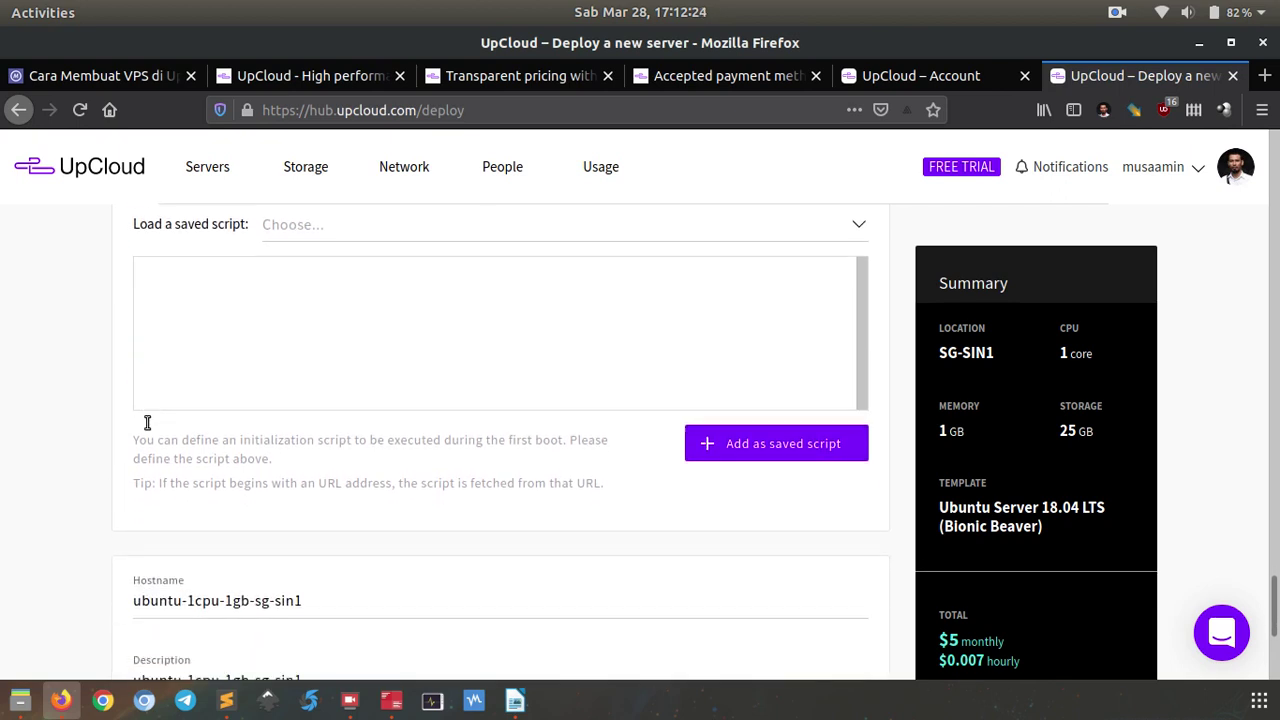
left_click(320, 394)
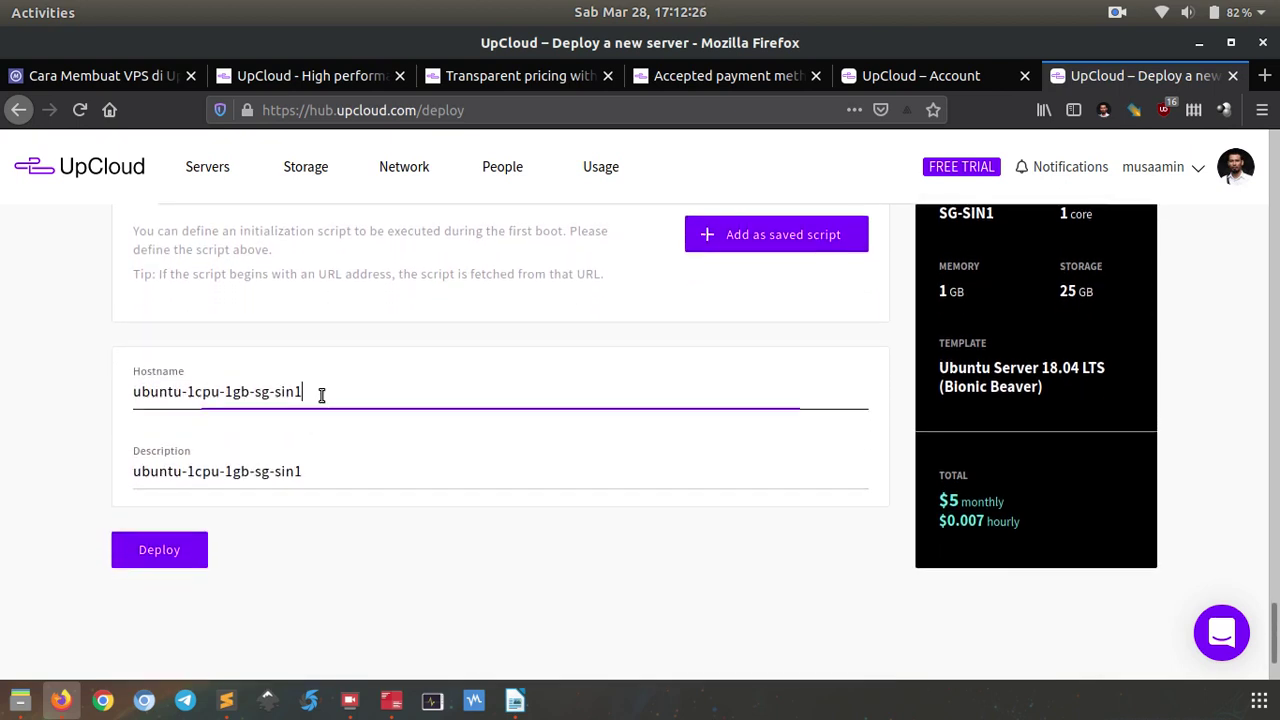
key("ctrl+a")
type("ubun")
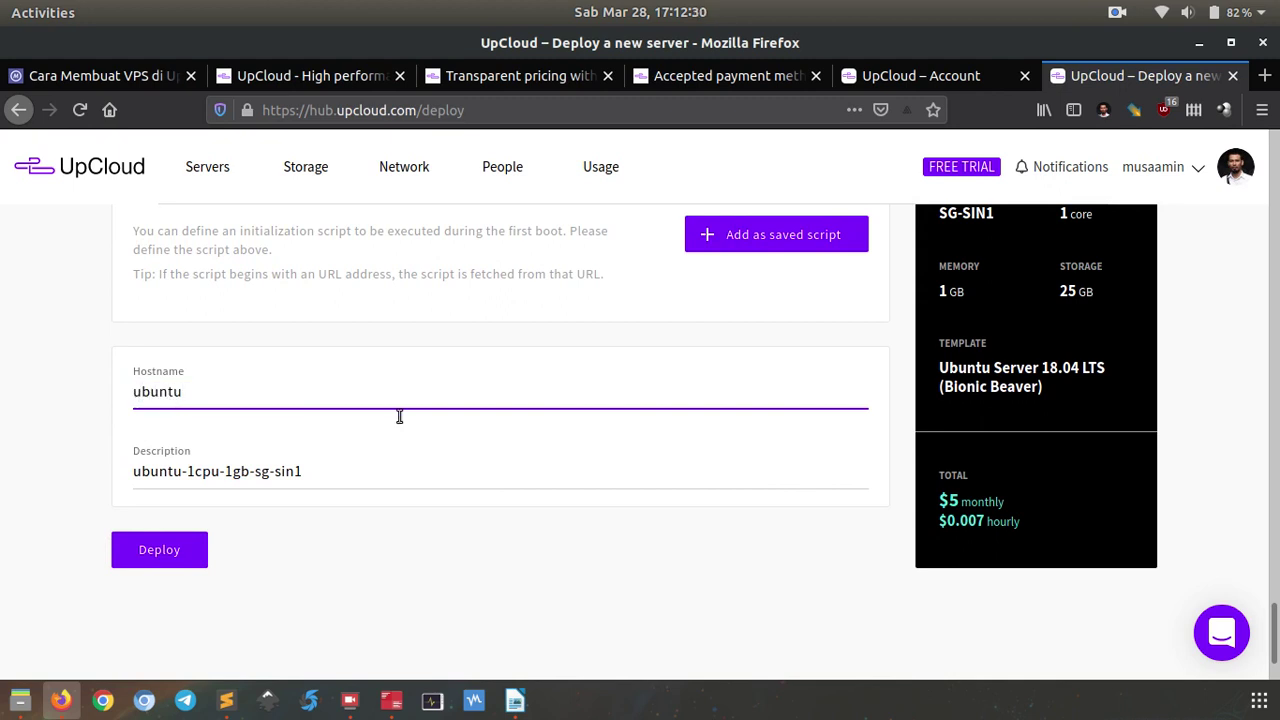
left_click(377, 471)
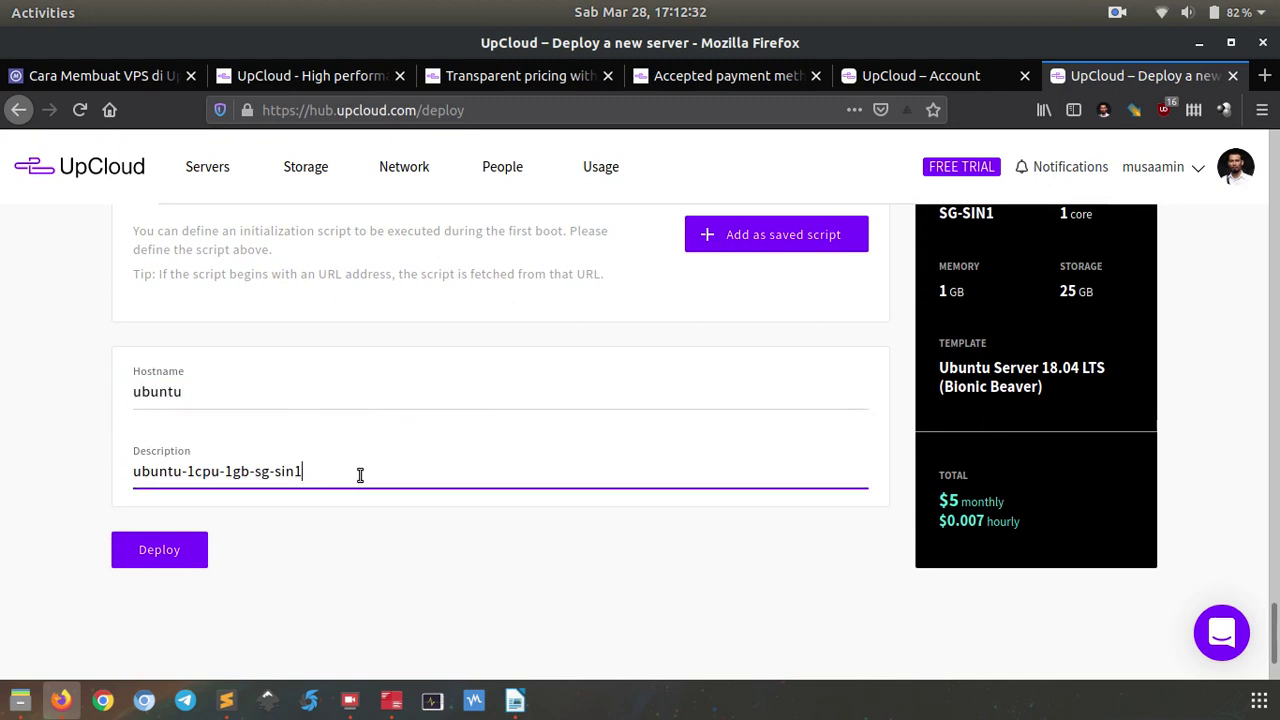
key("ctrl+a")
type("ubun")
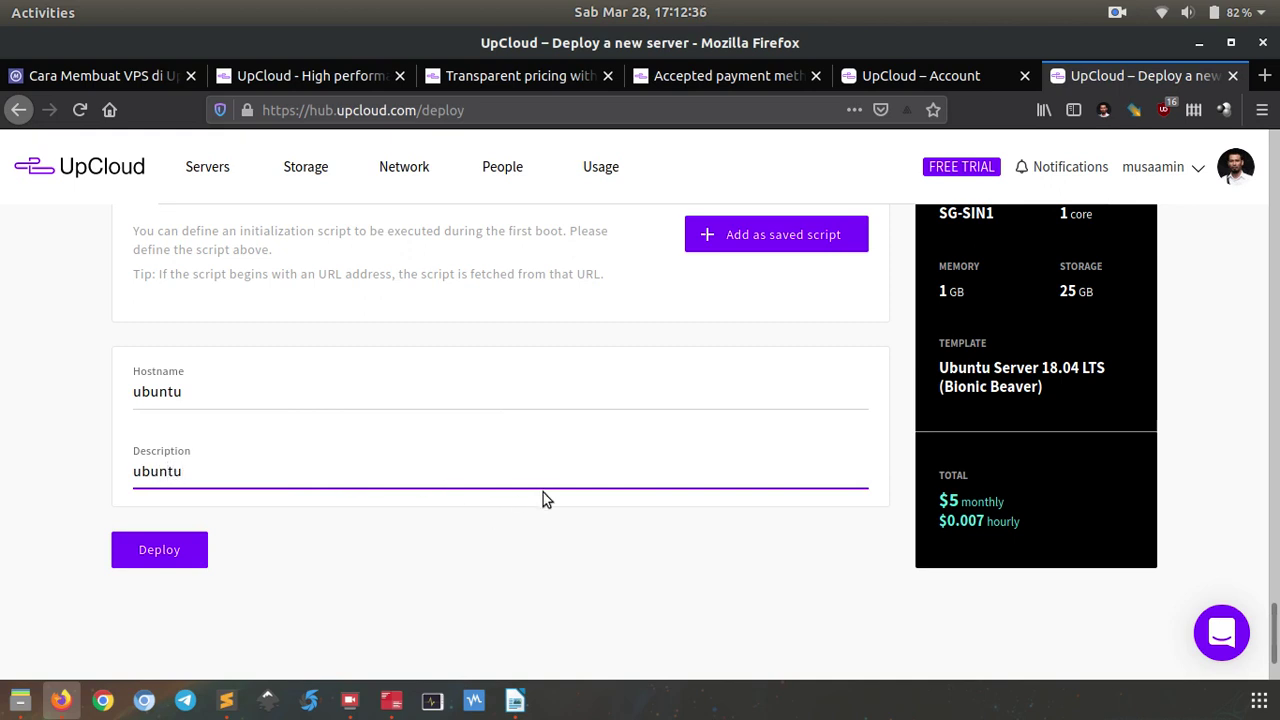
- Deploy the configured Ubuntu server
scroll(546, 494, "down", 2)
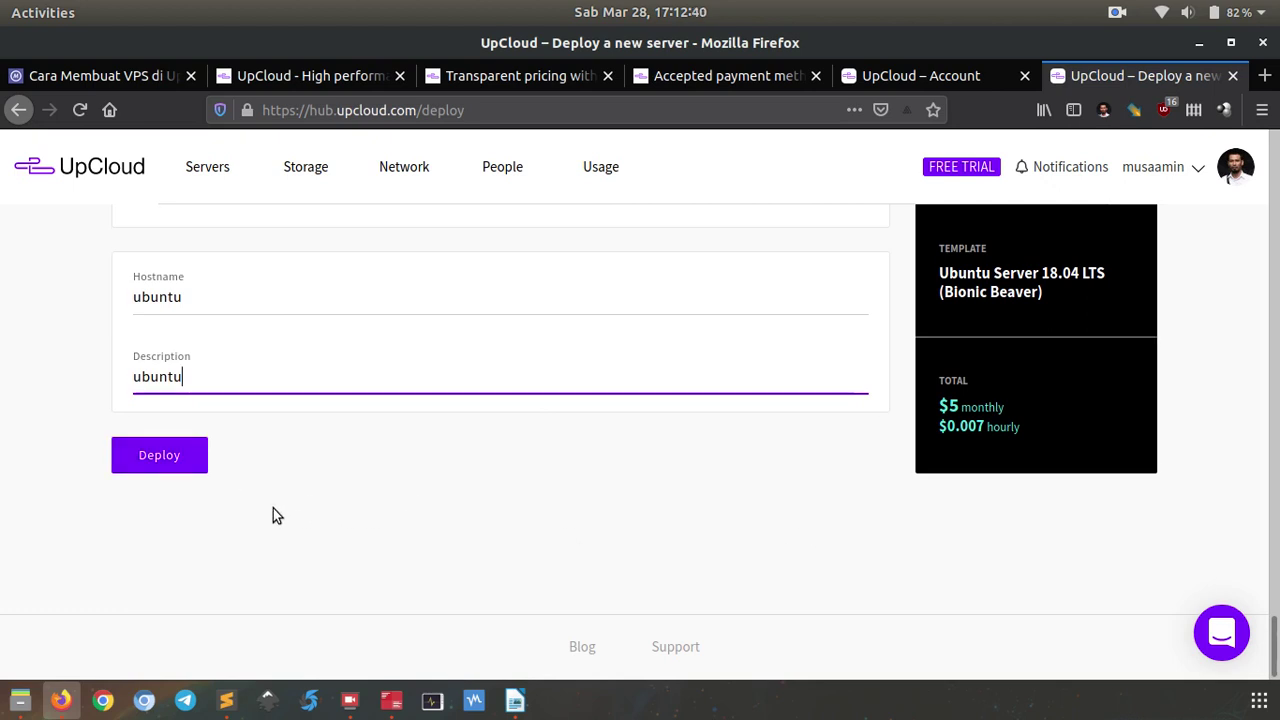
scroll(265, 530, "up", 1)
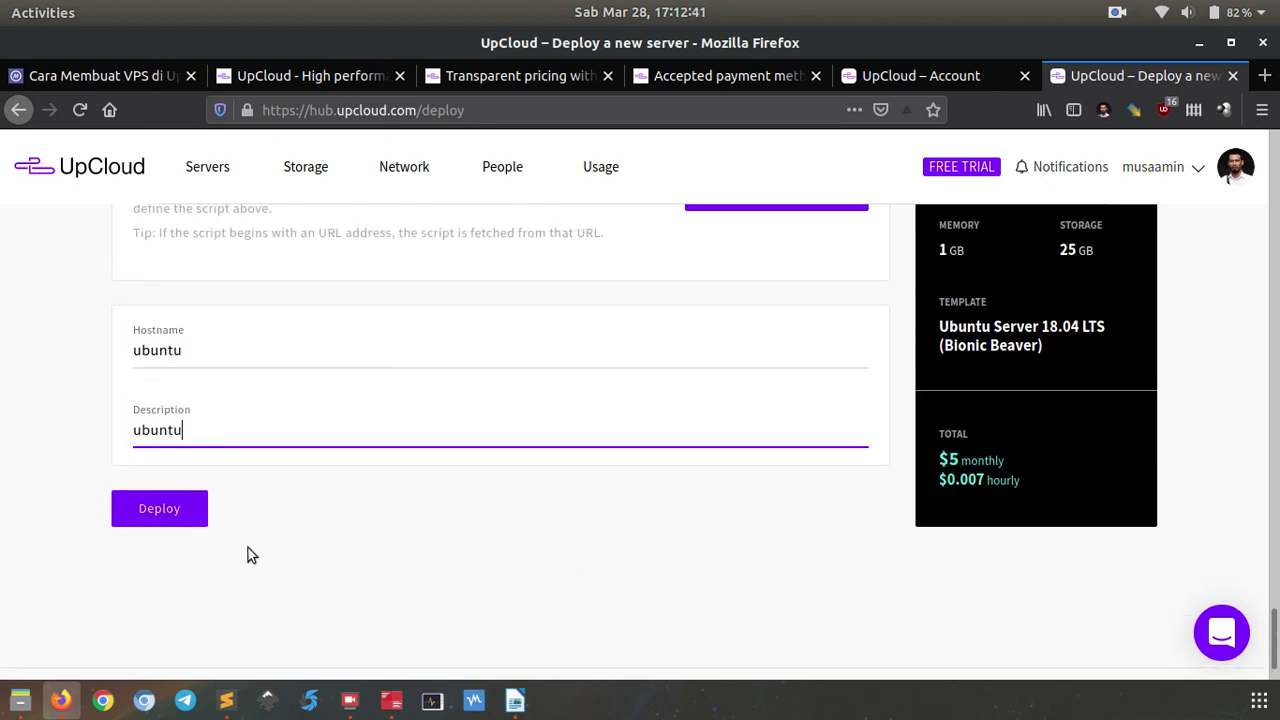
left_click(185, 520)
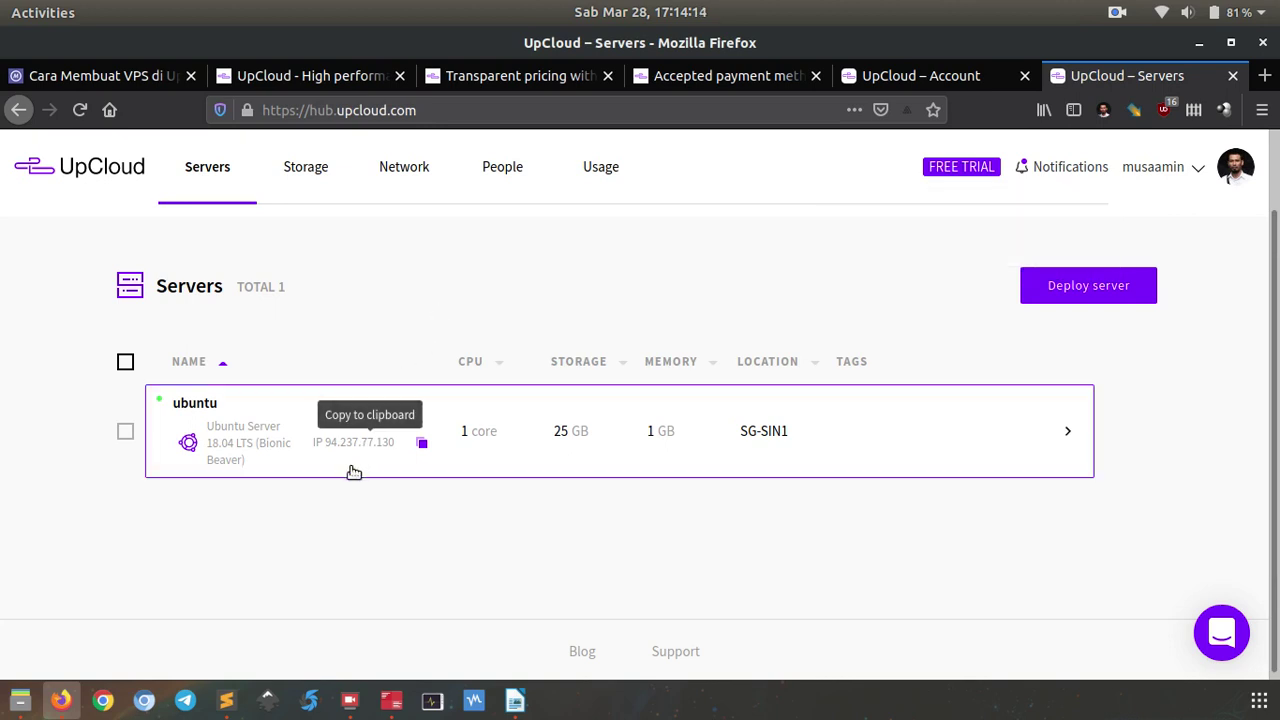
- Copy the new server's IP address, paste it as the ubuntu host's HostName in ~/.ssh/config in Sublime Text, and save the file
left_click(421, 443)
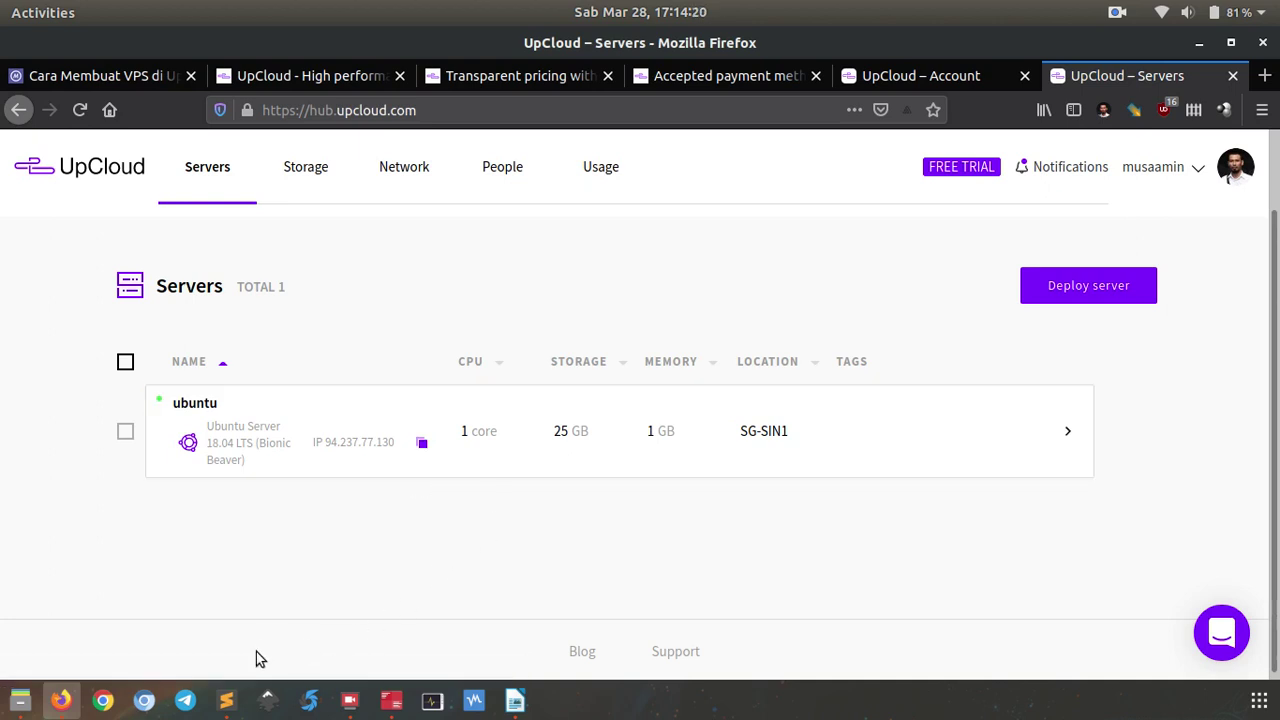
left_click(228, 700)
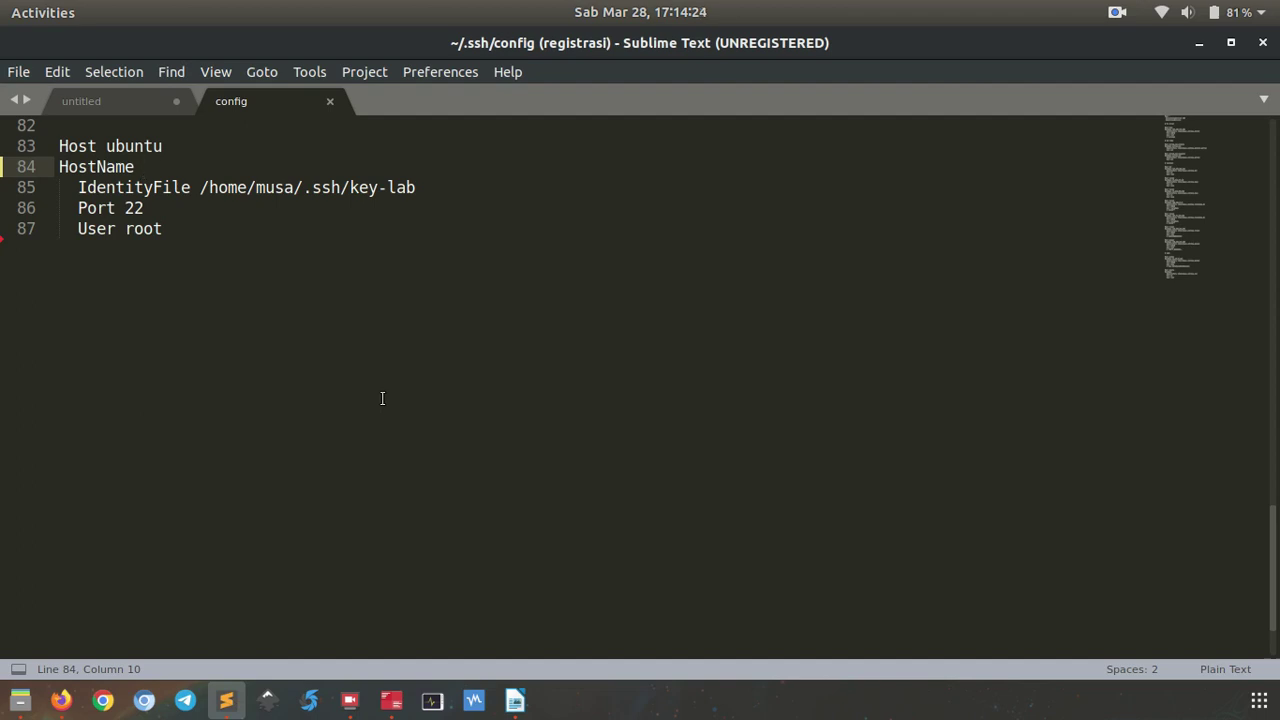
key("ctrl+v")
key("ctrl+s")
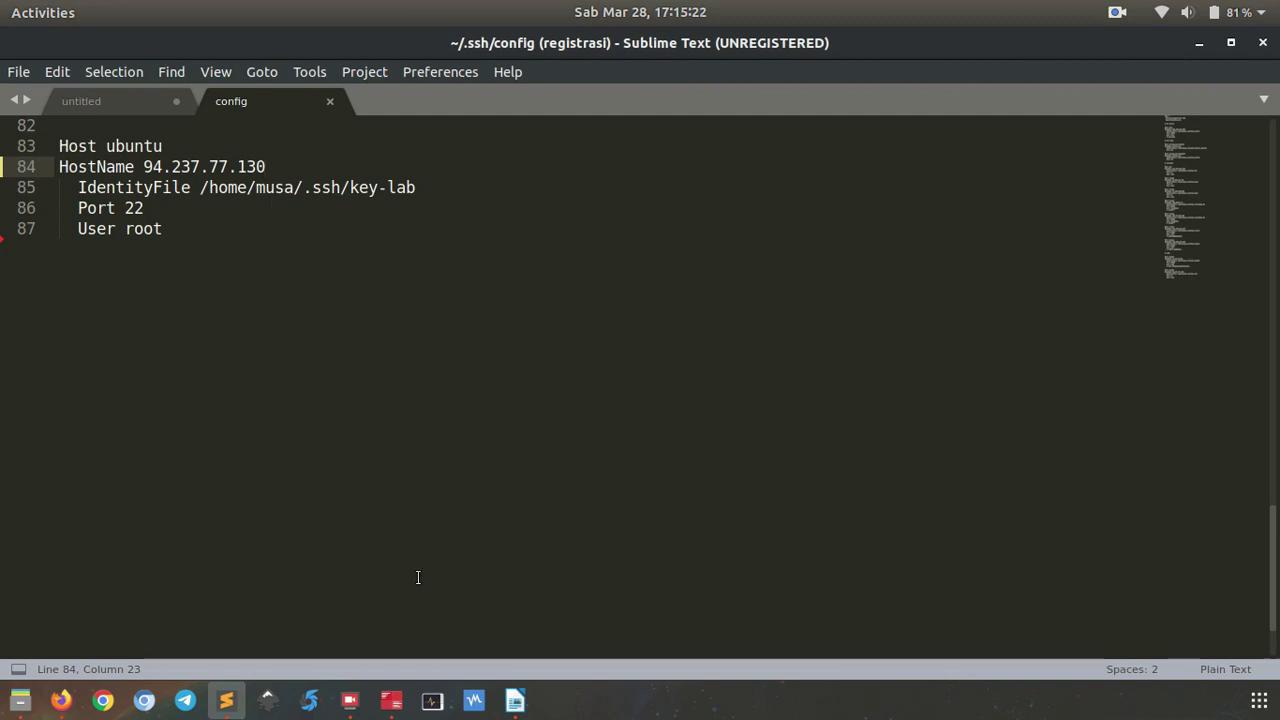
- Switch to the terminal, connect to the server with ssh ubuntu, and accept the host's authenticity with yes
left_click(398, 705)
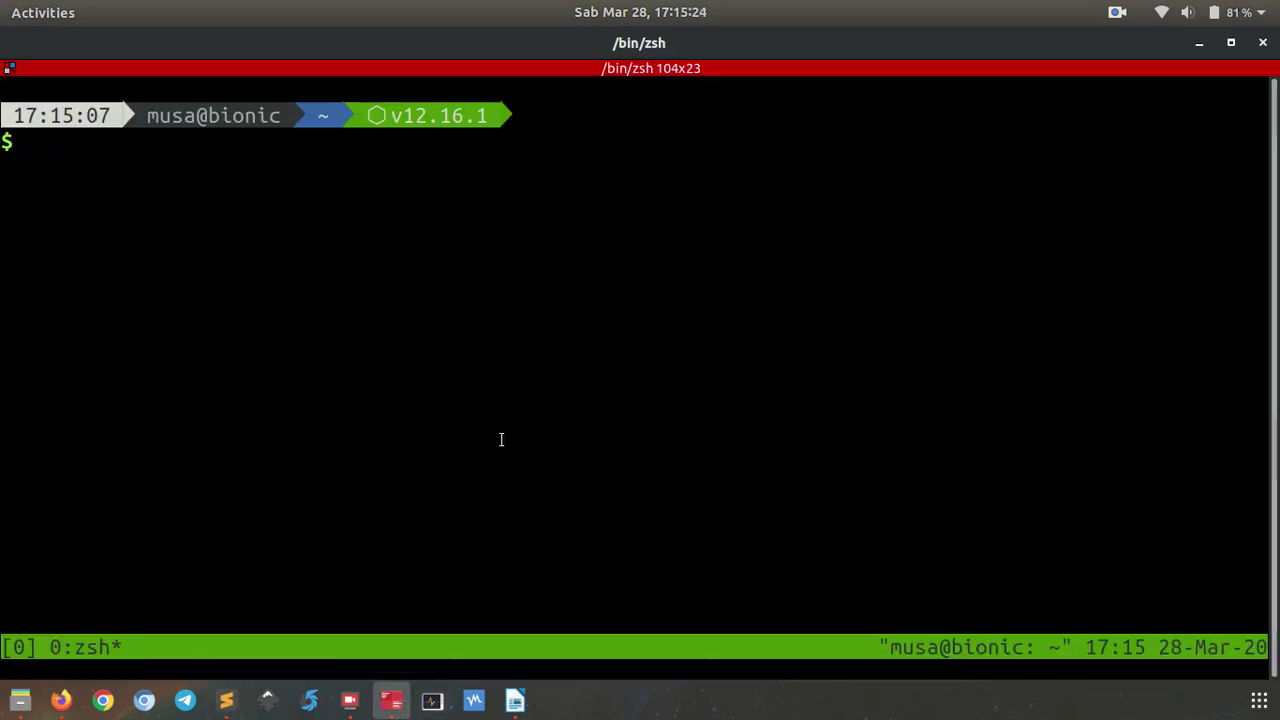
type("ssh ubuntu")
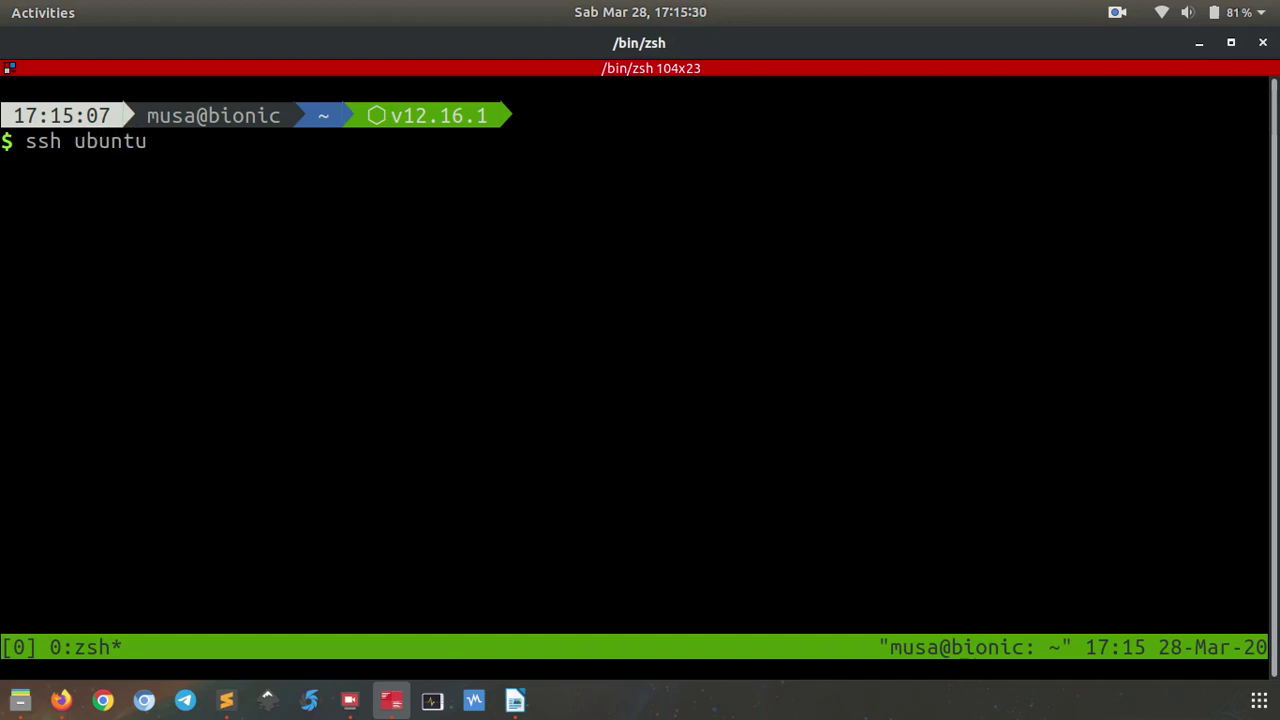
key("Return")
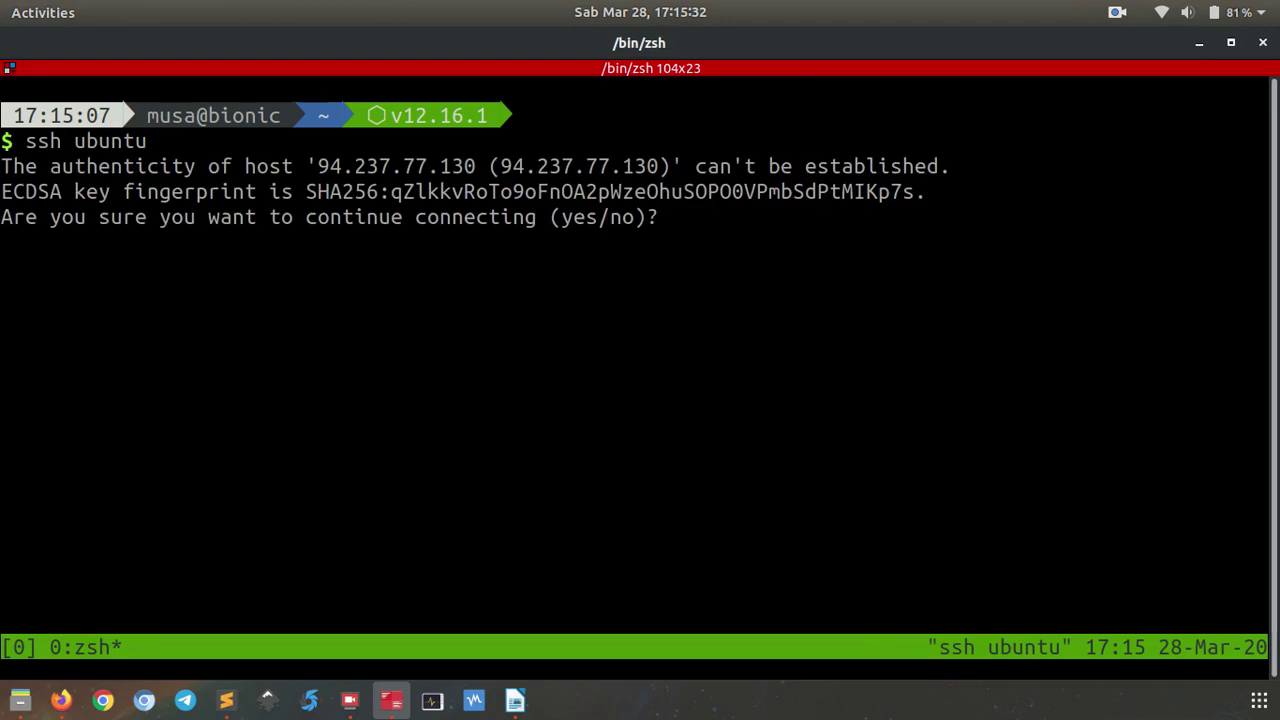
type("yes")
key("Return")
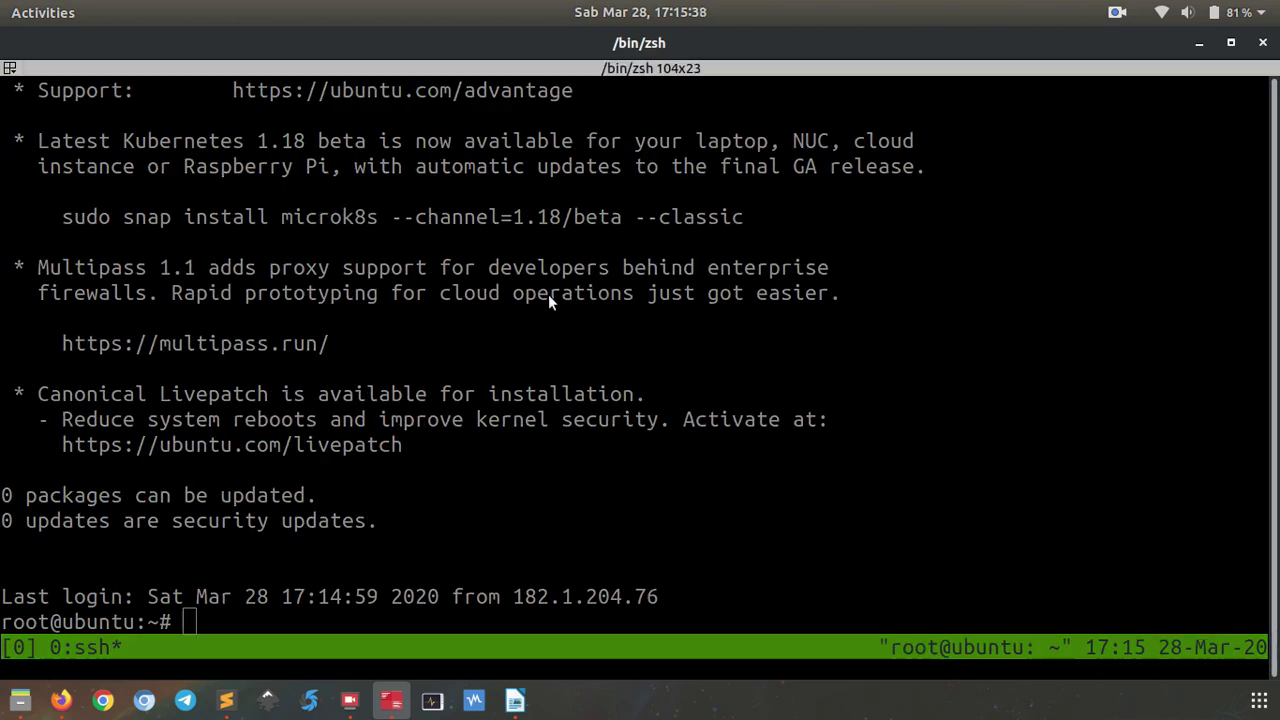
right_click(550, 296)
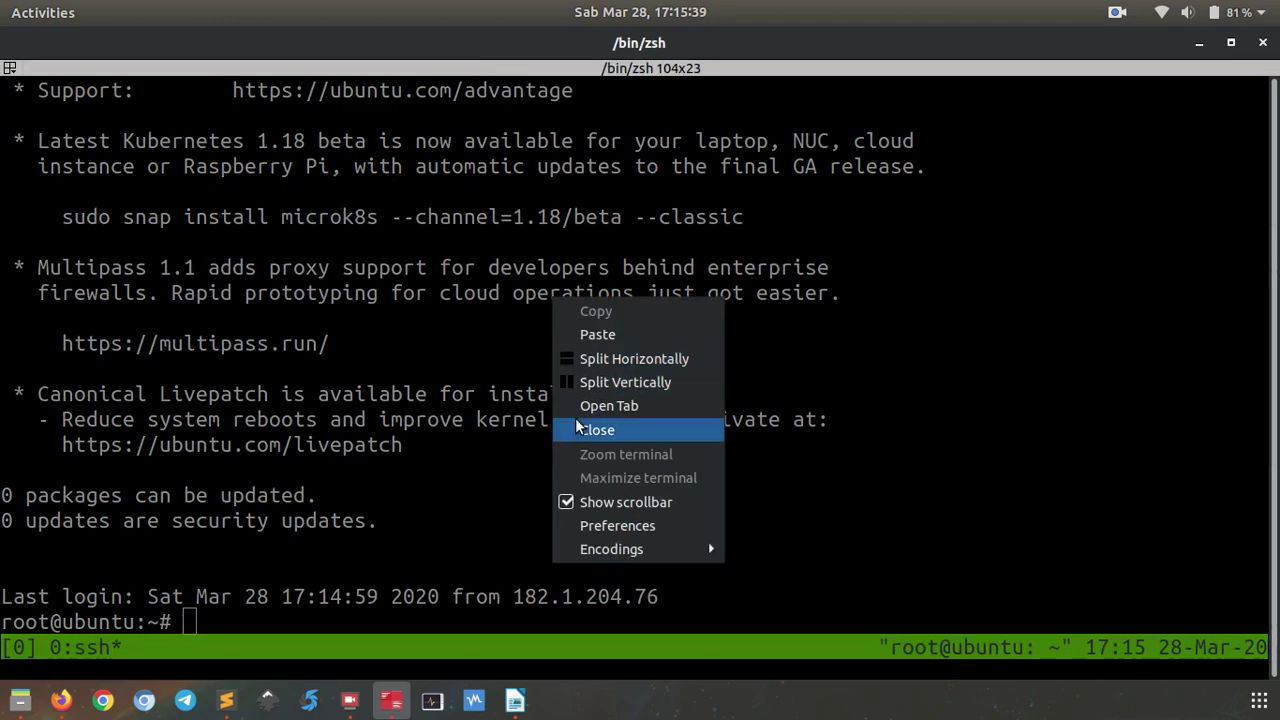
left_click(618, 360)
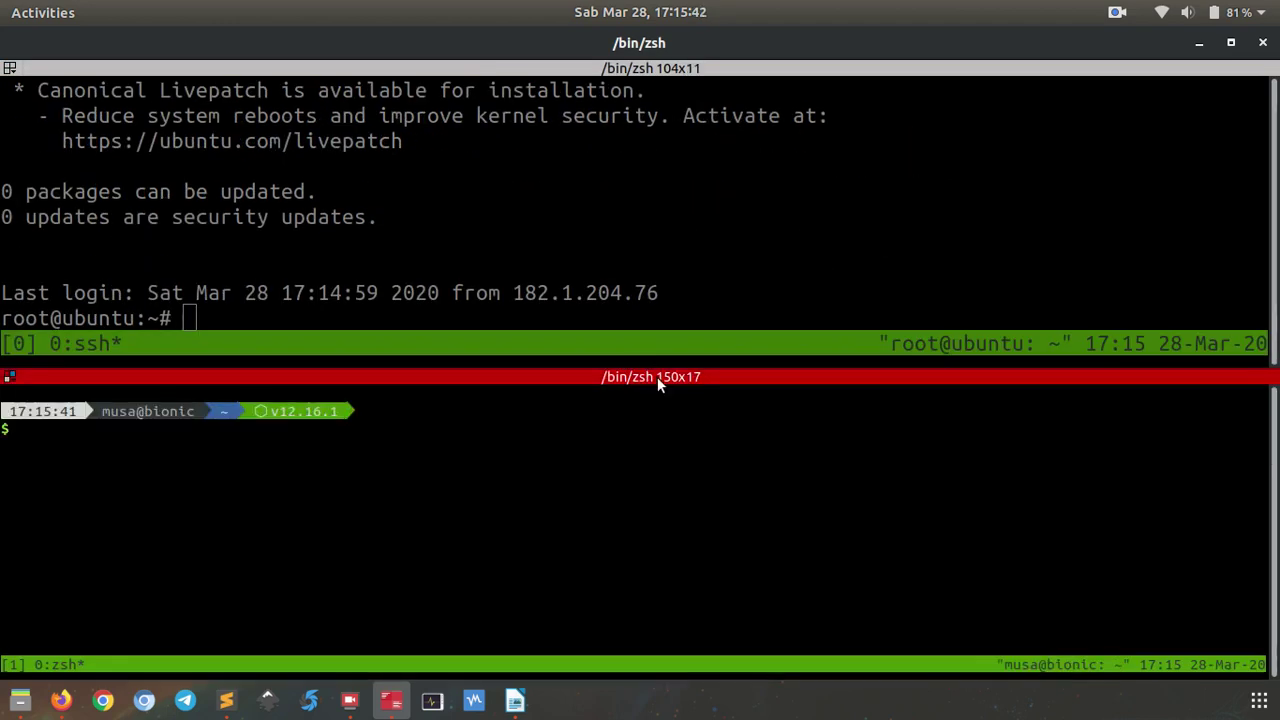
type("ssh root@ip-server")
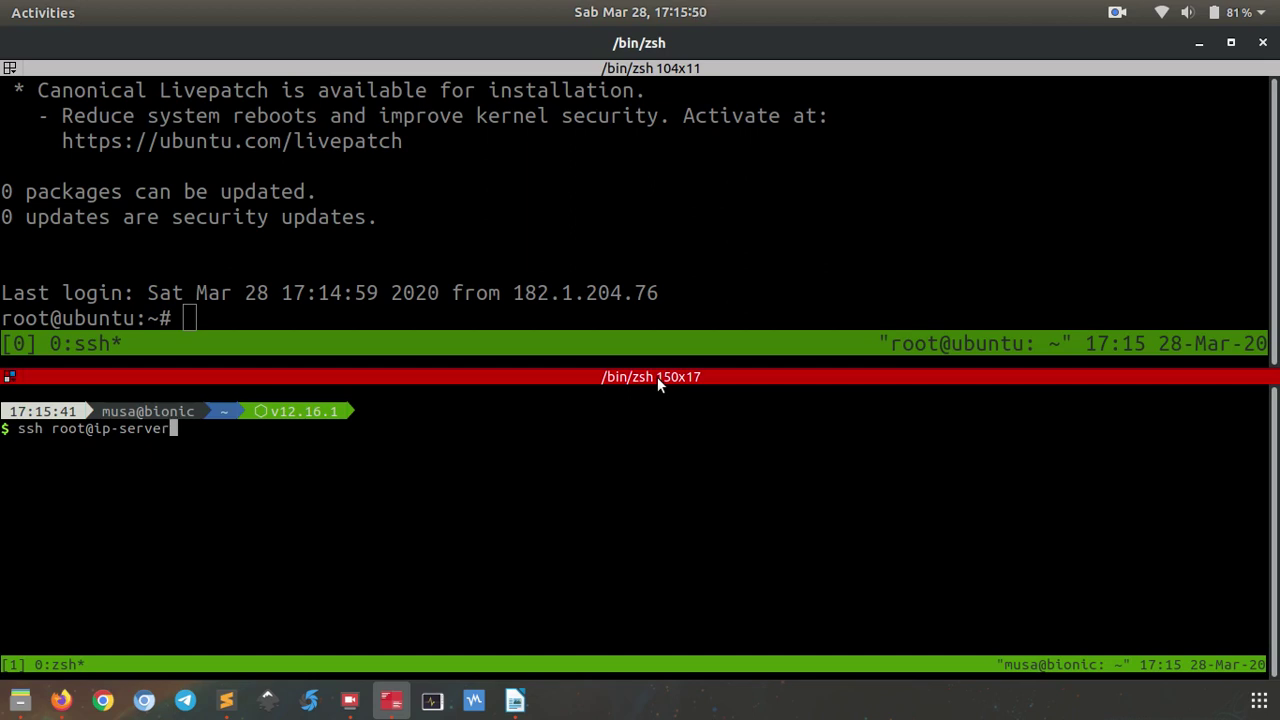
key("ctrl+u")
key("ctrl+d")
key("ctrl+d")
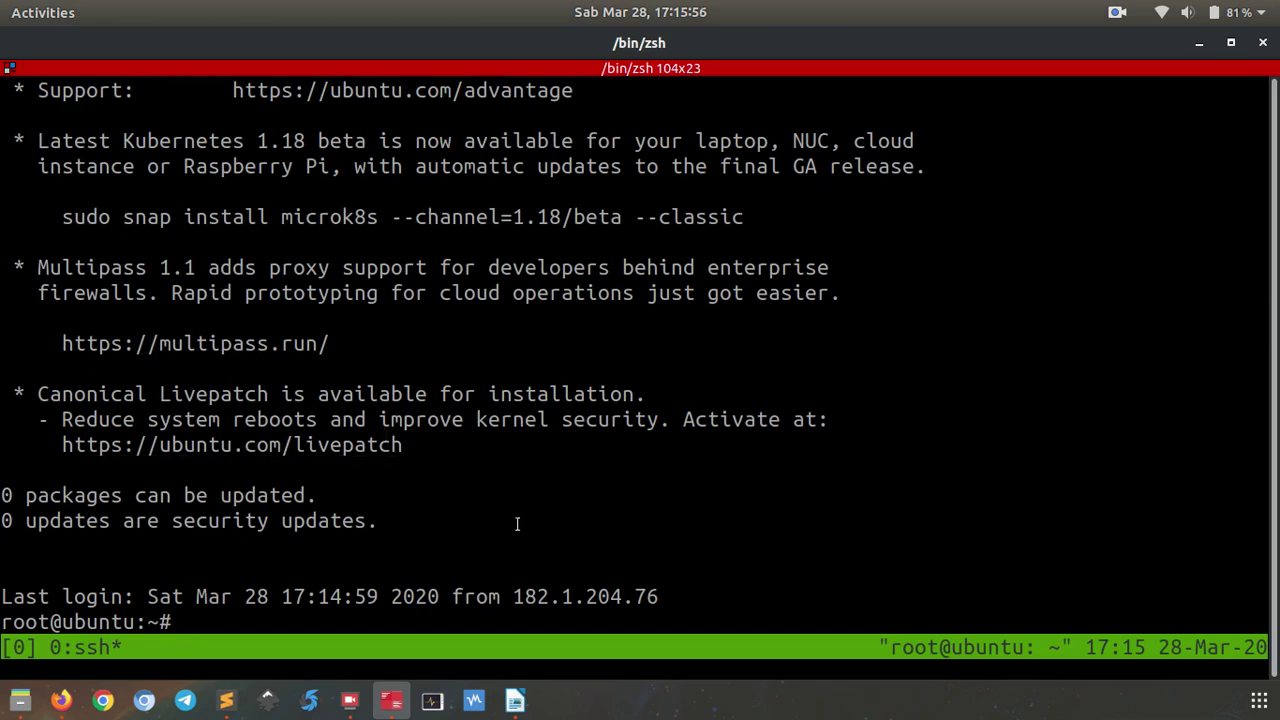
- Query the server's public IP address with curl ifconfig.co, and again with curl ipinfo.io/ip
type("curl ifconfig.co")
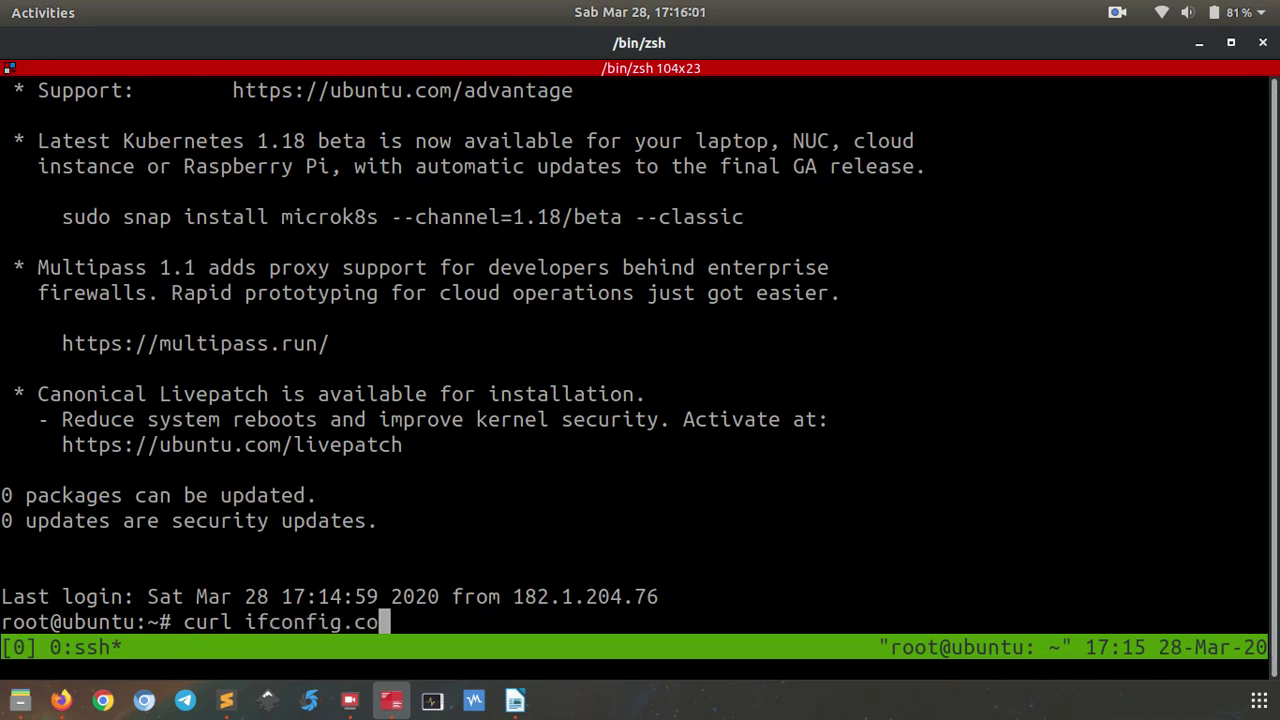
key("Return")
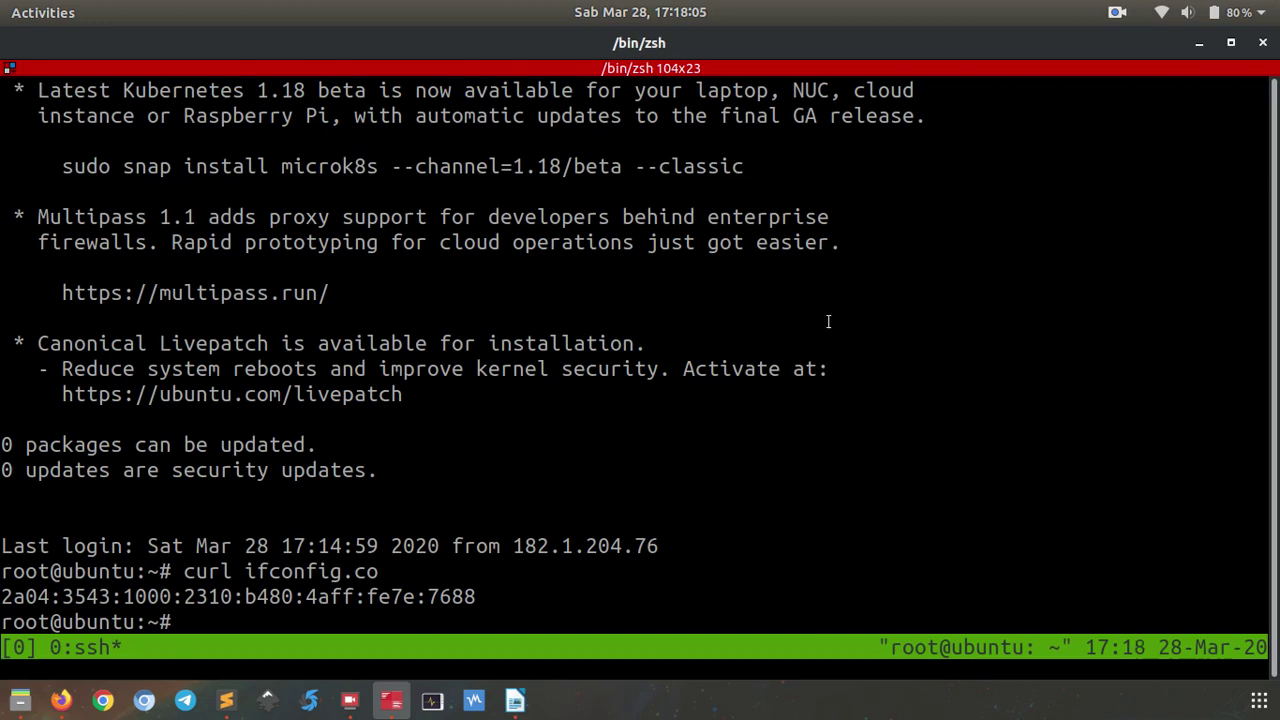
right_click(848, 282)
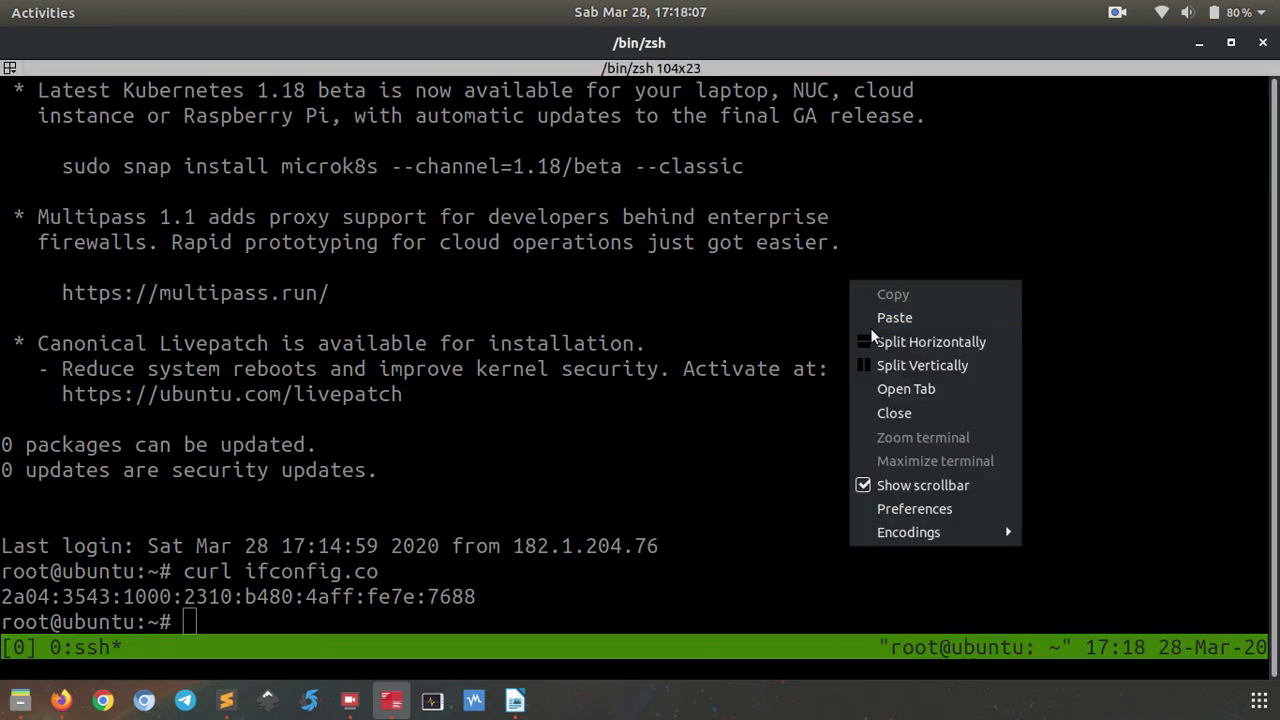
left_click(894, 318)
key("Return")
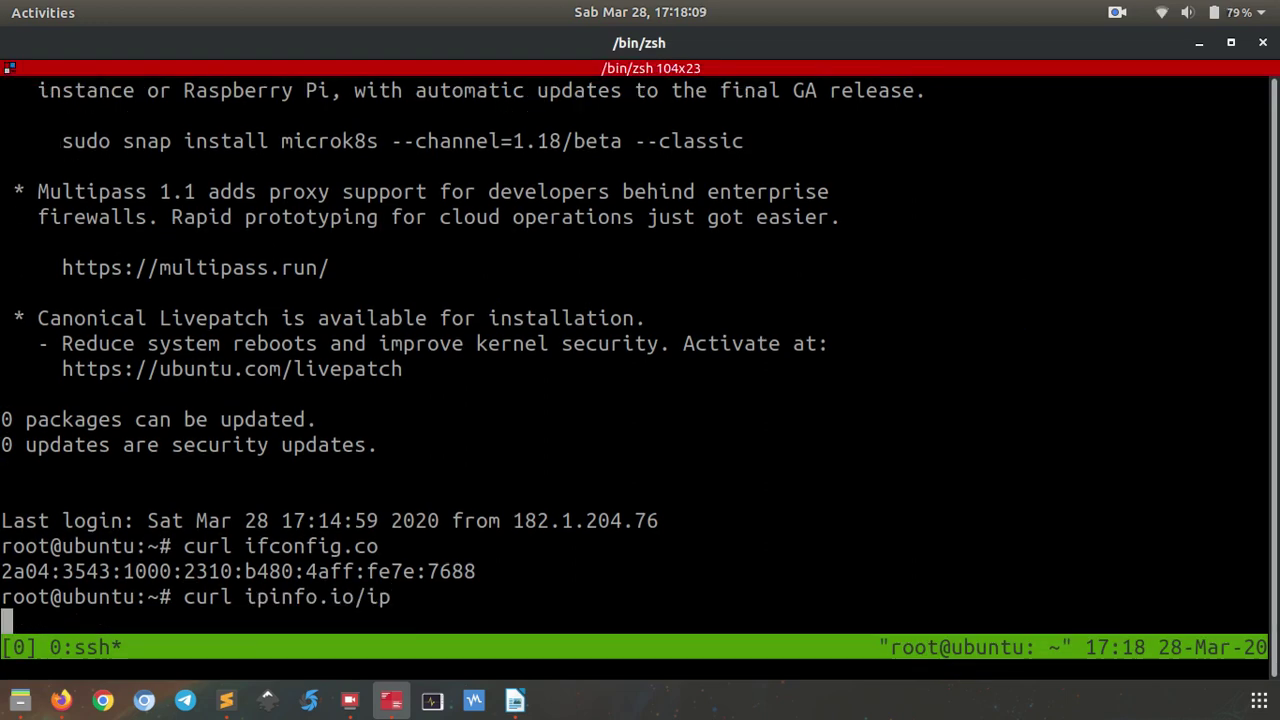